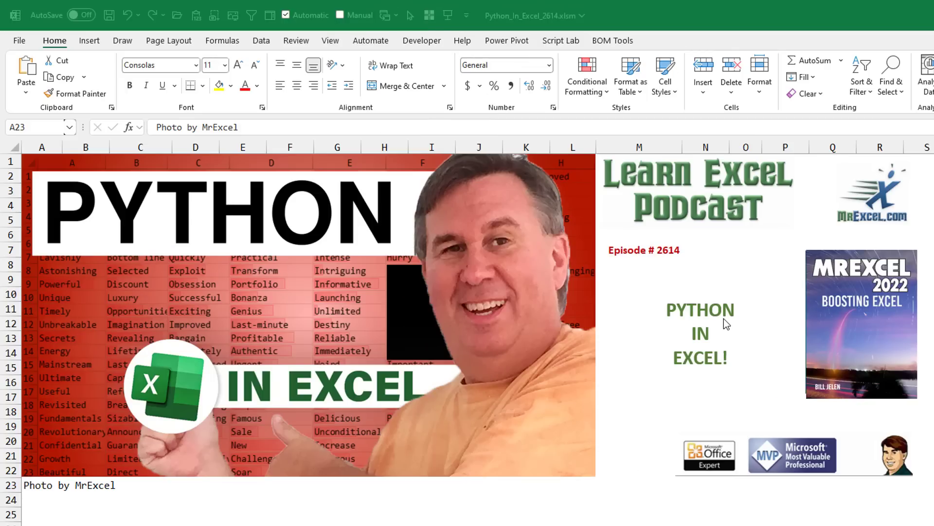
Step: On Sheet1, start a Python formula in cell D17 containing the expression 2+2
{"action": "key", "text": "alt+Tab"}
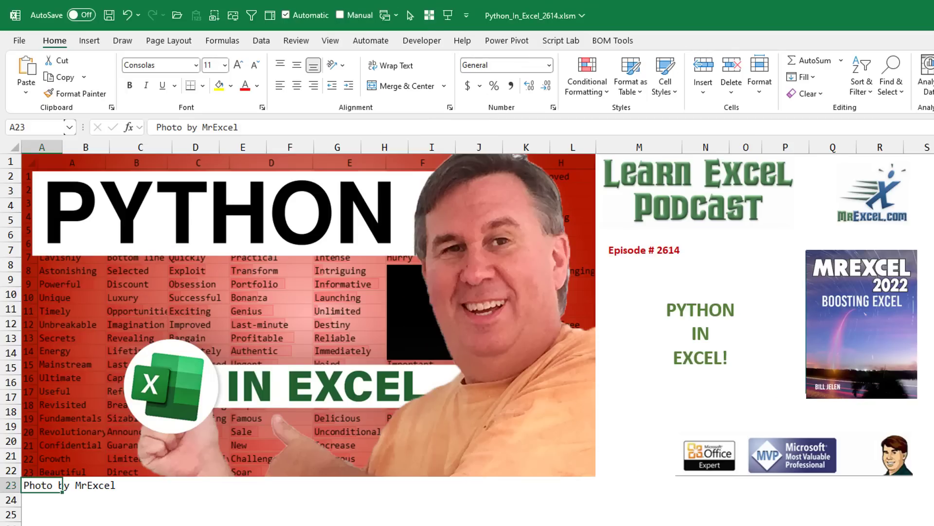
{"action": "key", "text": "ctrl+Page_Down"}
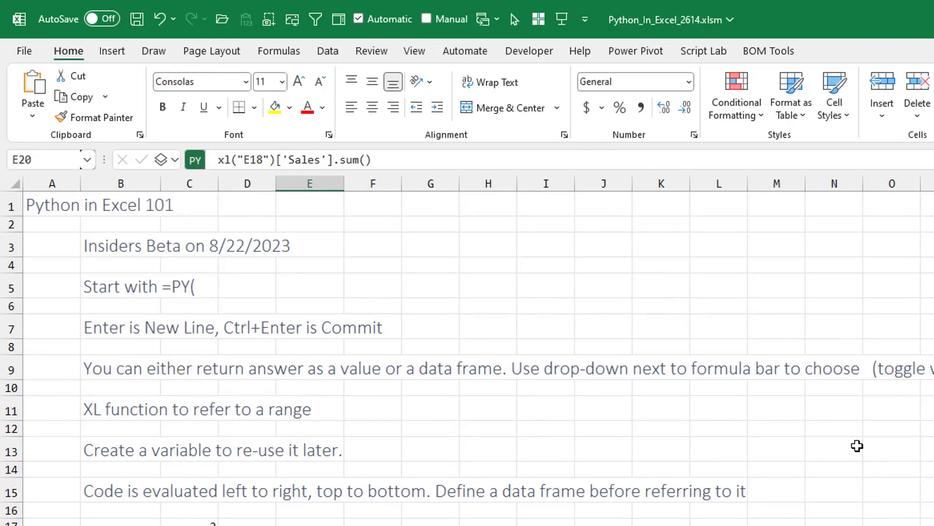
{"action": "left_click", "coordinate": [293, 58]}
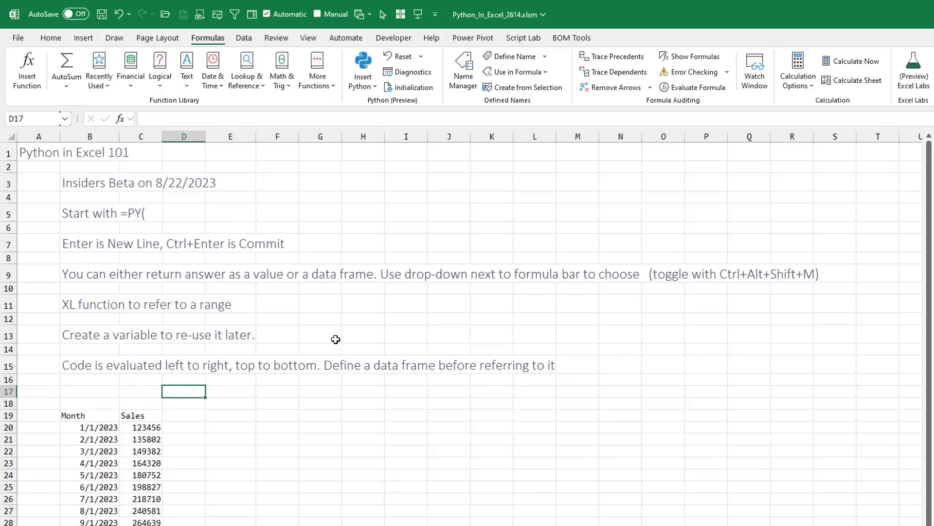
{"action": "type", "text": "="}
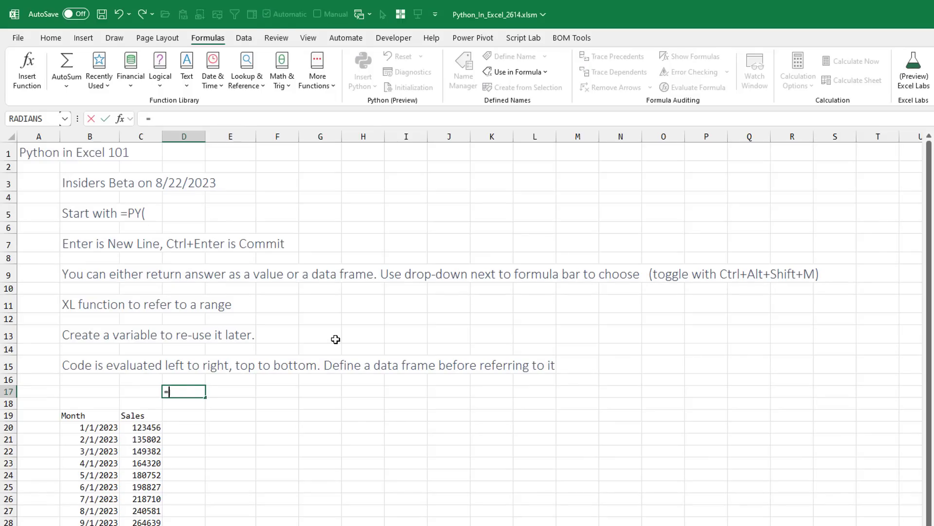
{"action": "type", "text": "py("}
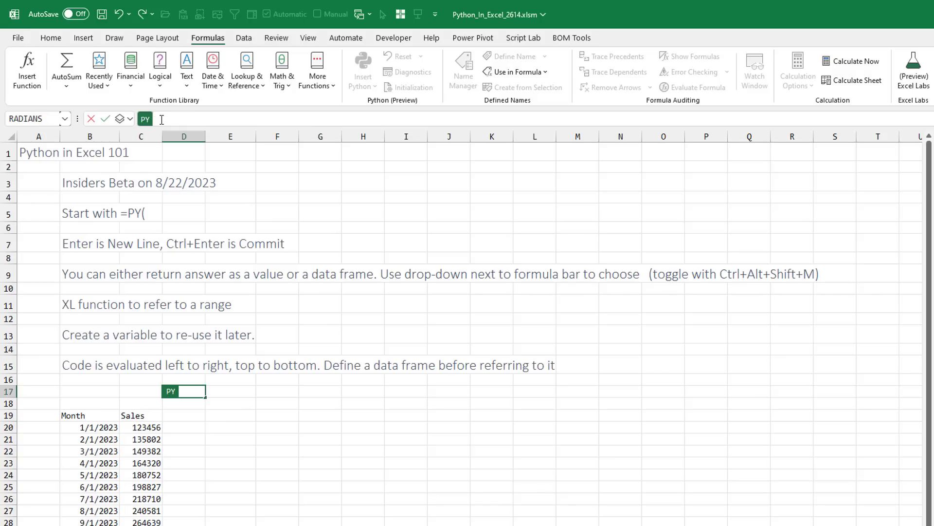
{"action": "left_click", "coordinate": [161, 119]}
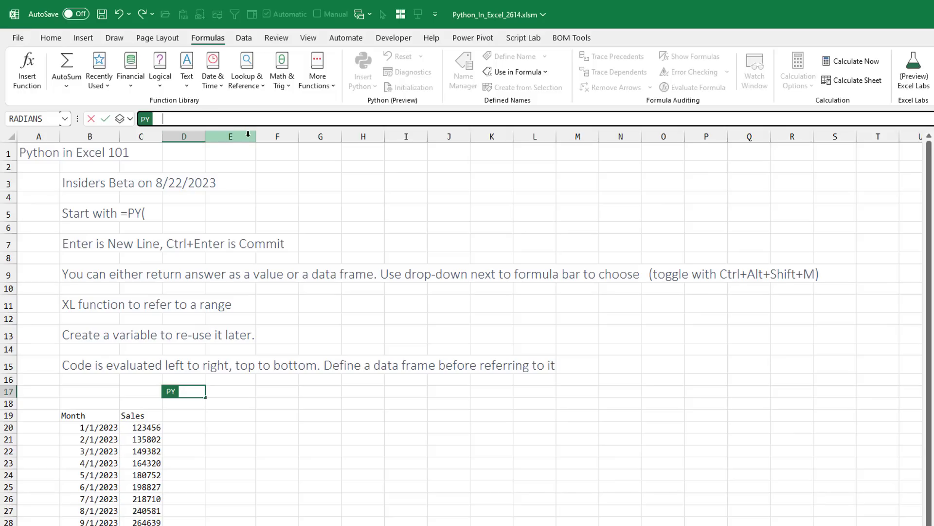
{"action": "type", "text": "2+2"}
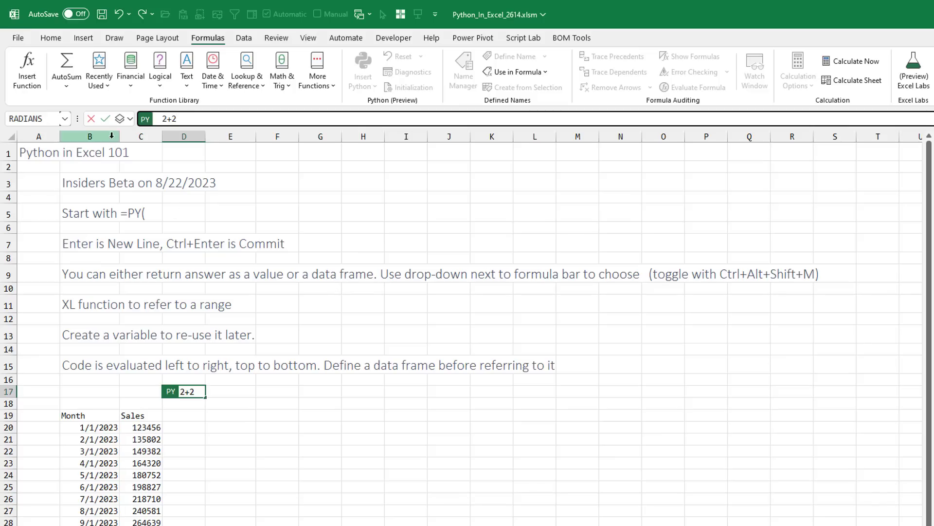
Step: Set the Python output of the D17 formula to Excel Value and commit the formula
{"action": "left_click", "coordinate": [131, 120]}
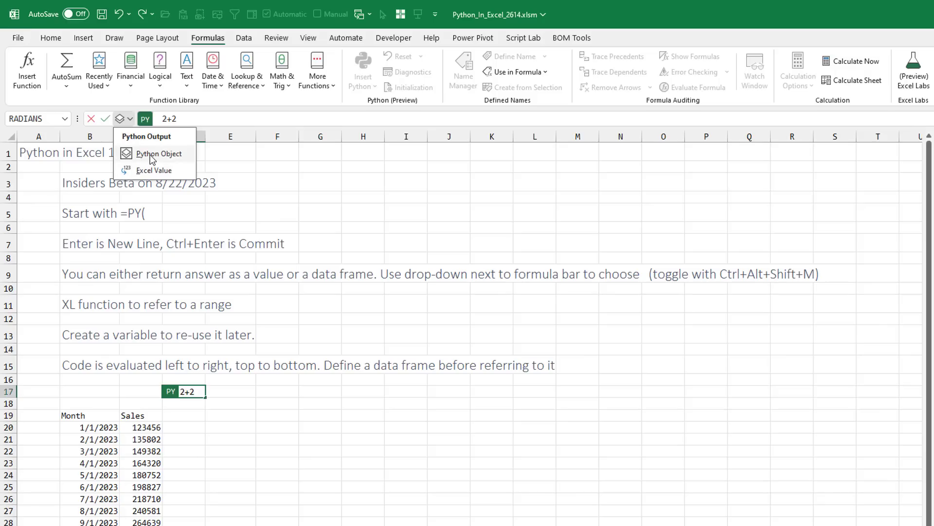
{"action": "left_click", "coordinate": [206, 116]}
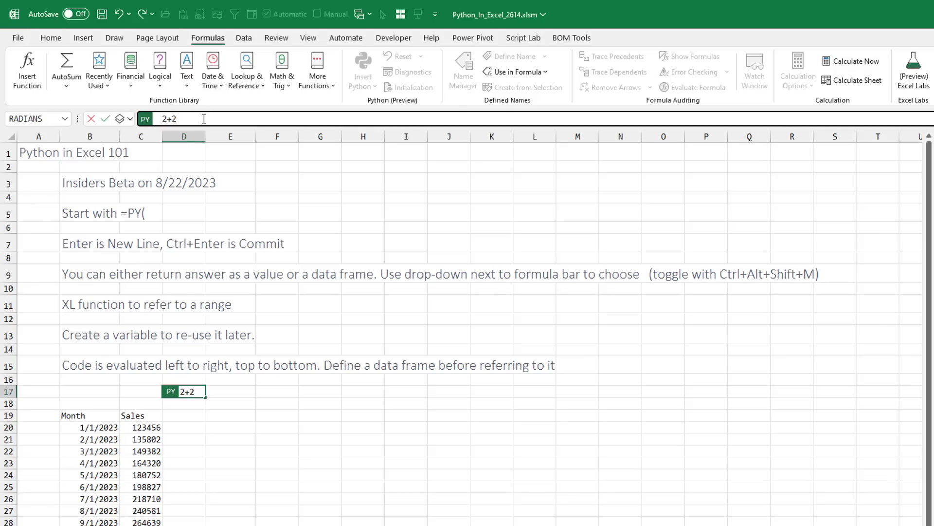
{"action": "key", "text": "ctrl+alt+shift+m"}
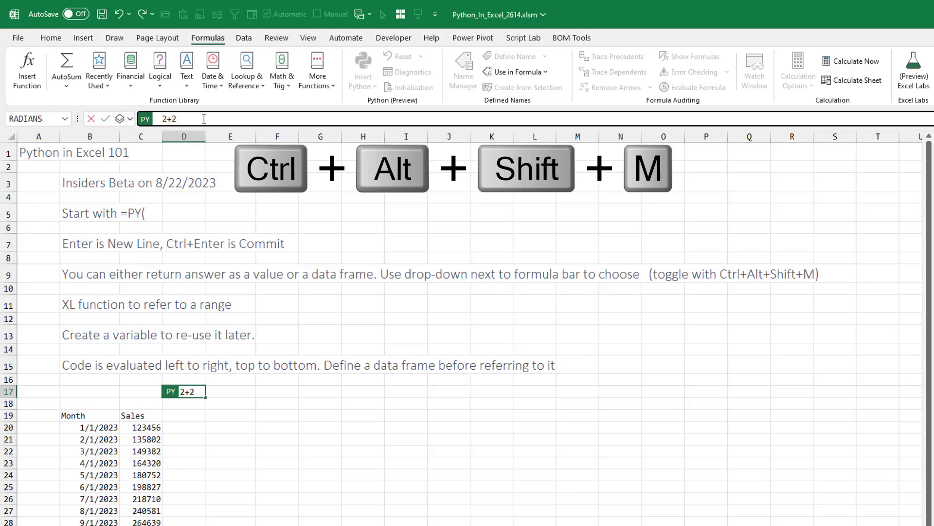
{"action": "key", "text": "ctrl+alt+shift+m"}
{"action": "key", "text": "ctrl+alt+shift+m"}
{"action": "key", "text": "ctrl+alt+shift+m"}
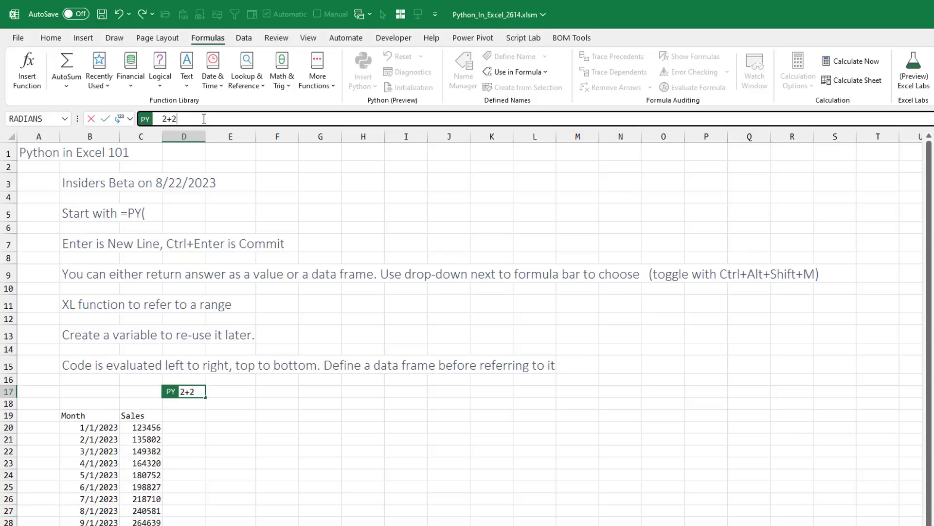
{"action": "key", "text": "ctrl+Return"}
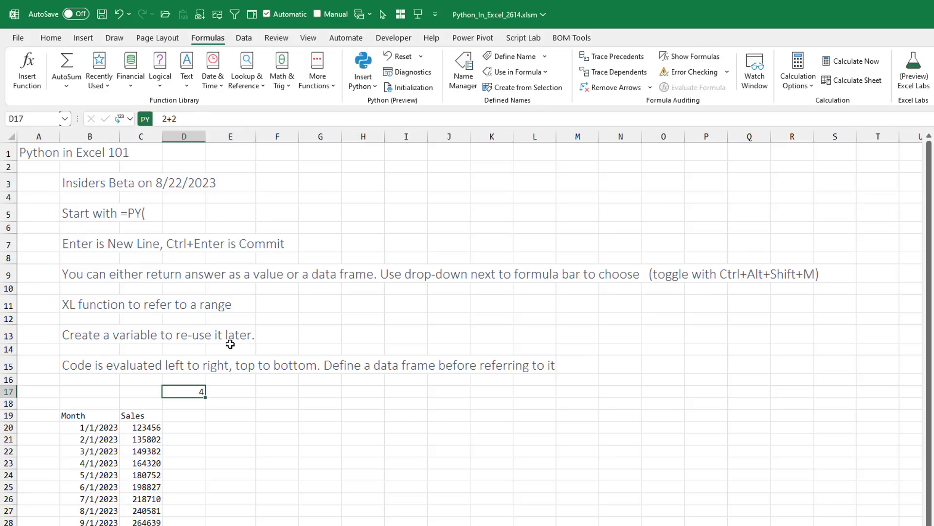
Step: Enter the Python formula xl("B19:C31", headers=True) in F18 as a Python object and preview the data frame's contents
{"action": "left_click", "coordinate": [262, 403]}
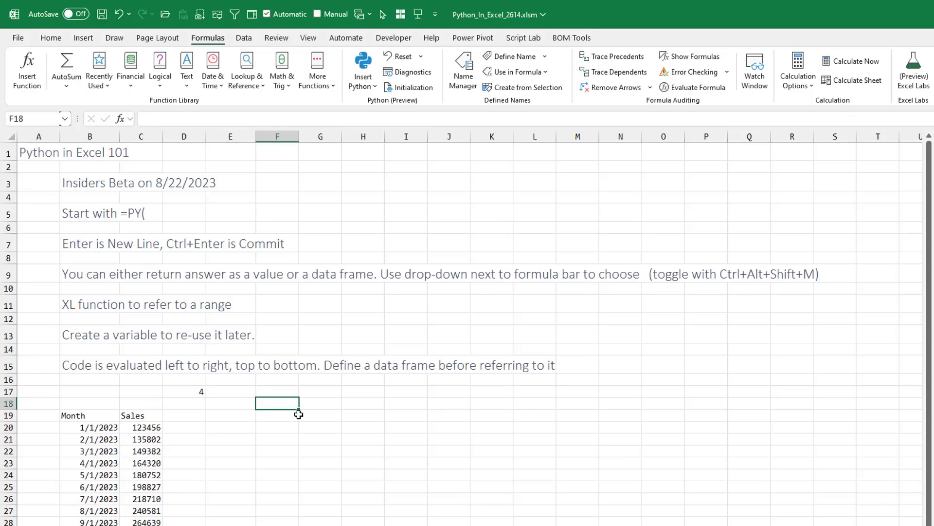
{"action": "type", "text": "=py"}
{"action": "key", "text": "Tab"}
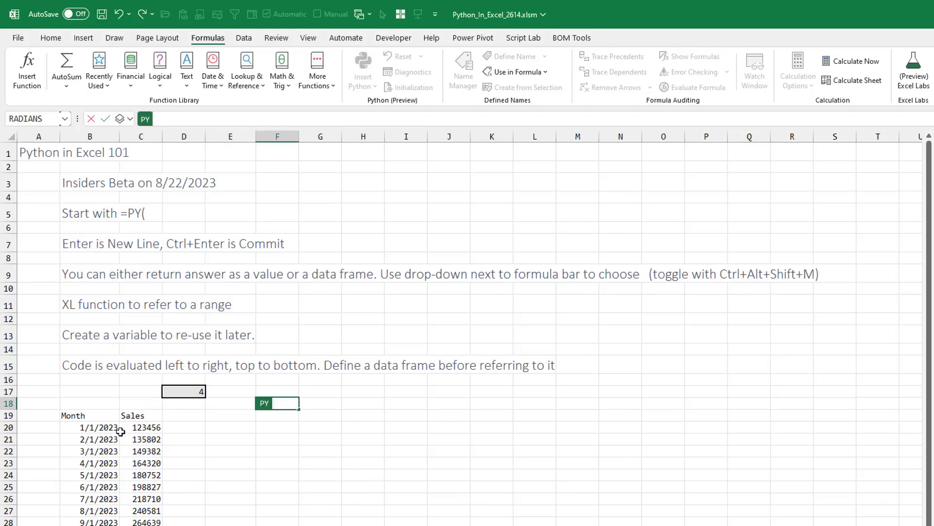
{"action": "left_click_drag", "start_coordinate": [89, 416], "coordinate": [146, 525]}
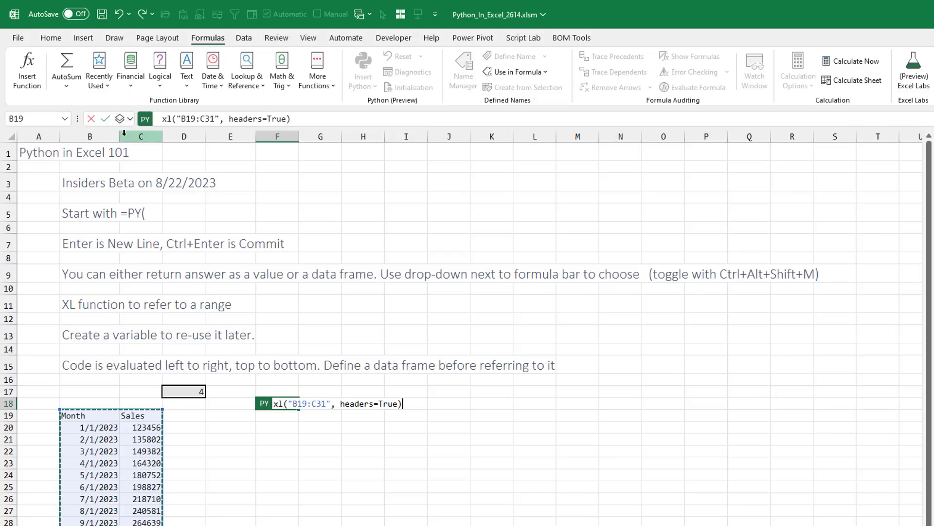
{"action": "key", "text": "ctrl+Return"}
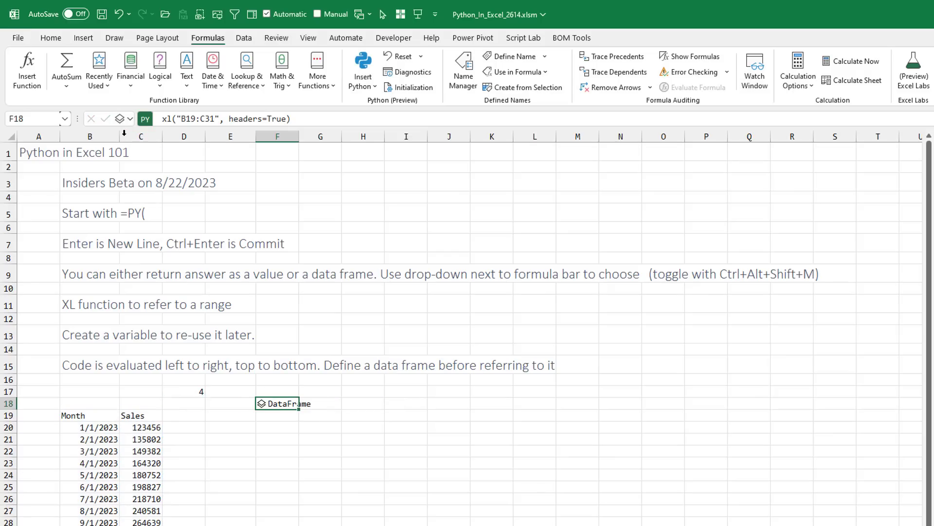
{"action": "left_click", "coordinate": [262, 404]}
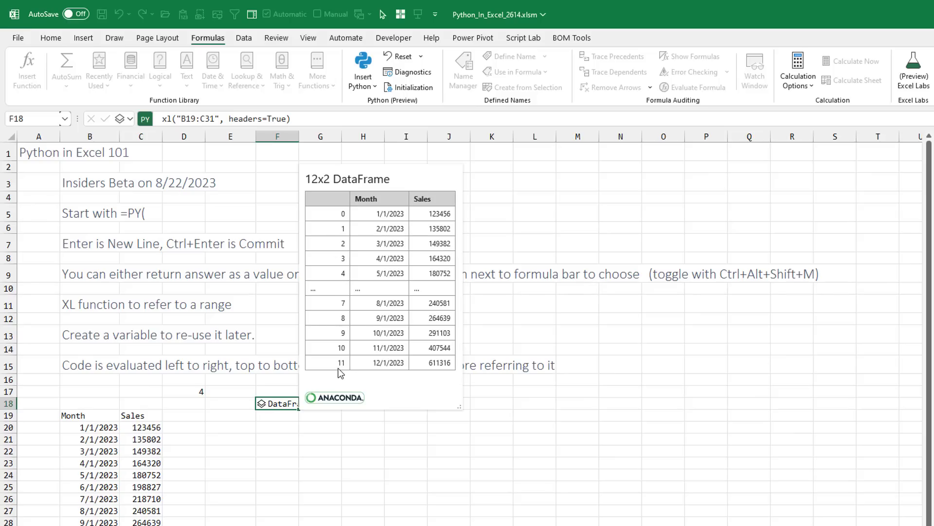
{"action": "left_click", "coordinate": [641, 17]}
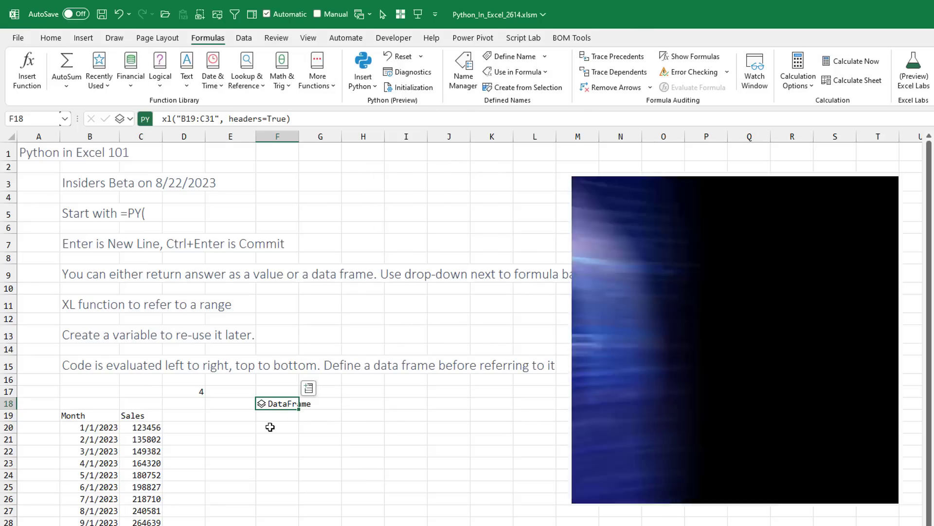
Step: Enter the Python formula xl("F18")['Sales'].sum() in F20 to total the Sales column of the data frame
{"action": "left_click", "coordinate": [270, 426]}
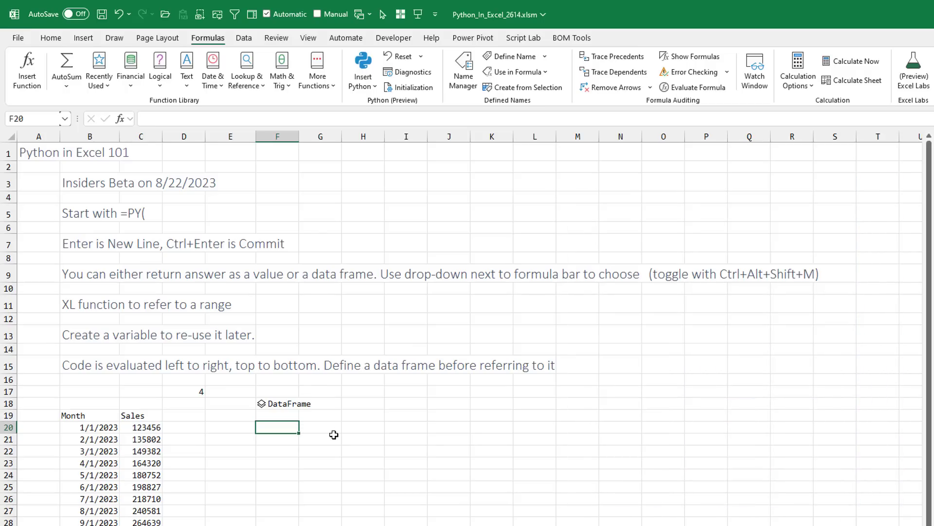
{"action": "type", "text": "=PY("}
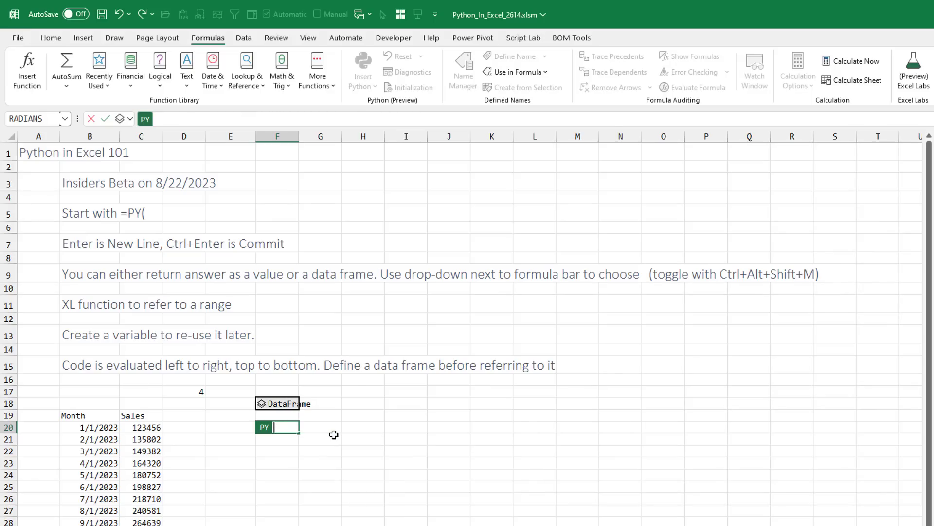
{"action": "left_click", "coordinate": [286, 404]}
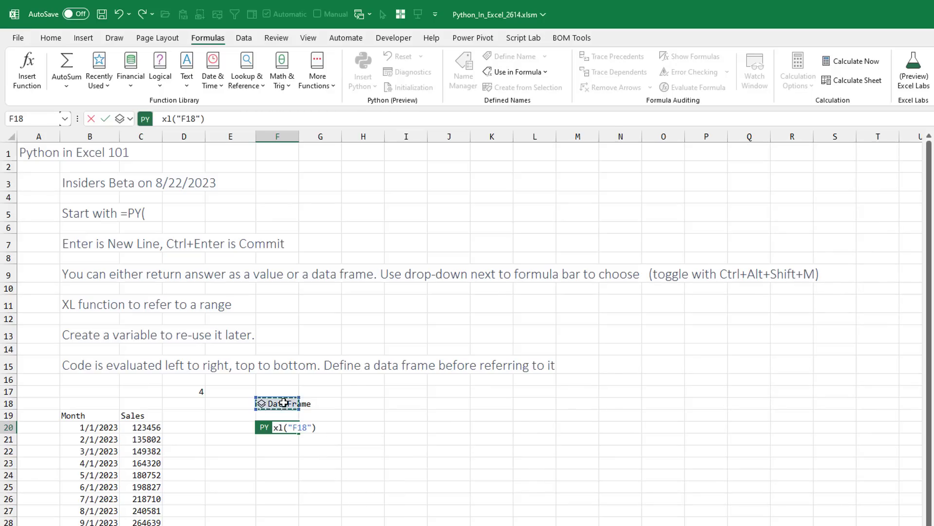
{"action": "left_click", "coordinate": [224, 119]}
{"action": "type", "text": "["}
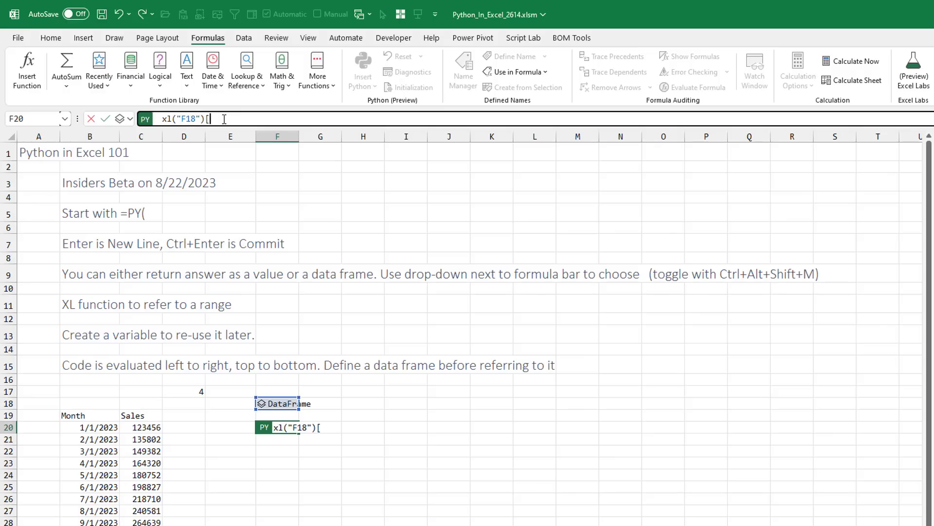
{"action": "type", "text": "'Sales'].sum()"}
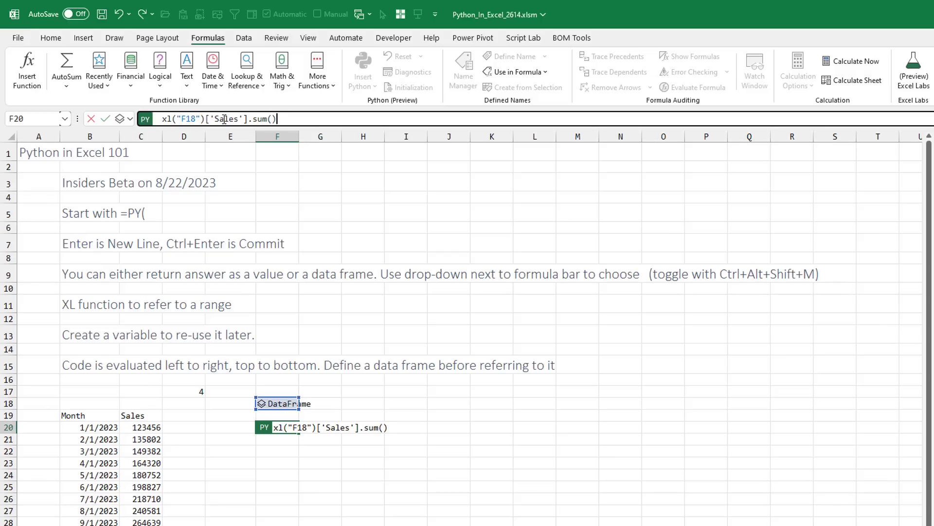
{"action": "key", "text": "ctrl+Return"}
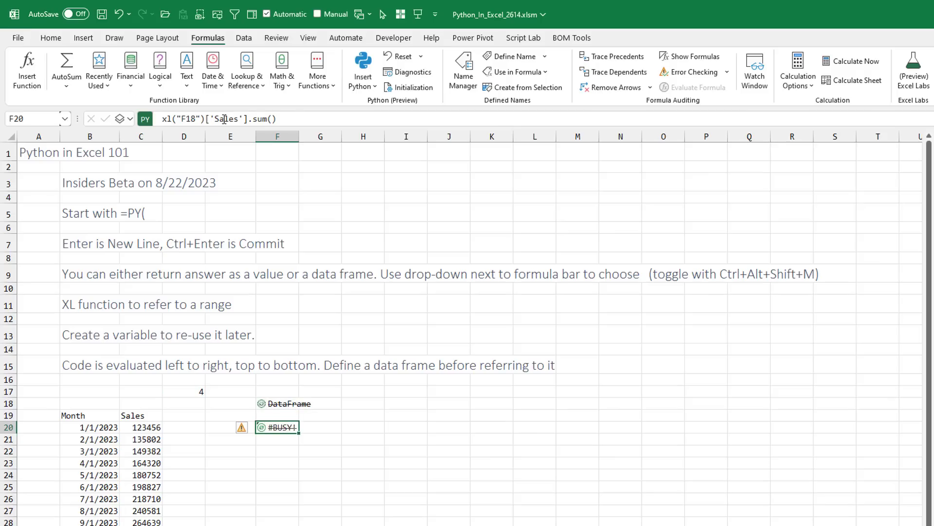
Step: Widen column F and change the Python output of F20 to Excel Value
{"action": "left_click_drag", "start_coordinate": [299, 137], "coordinate": [321, 137]}
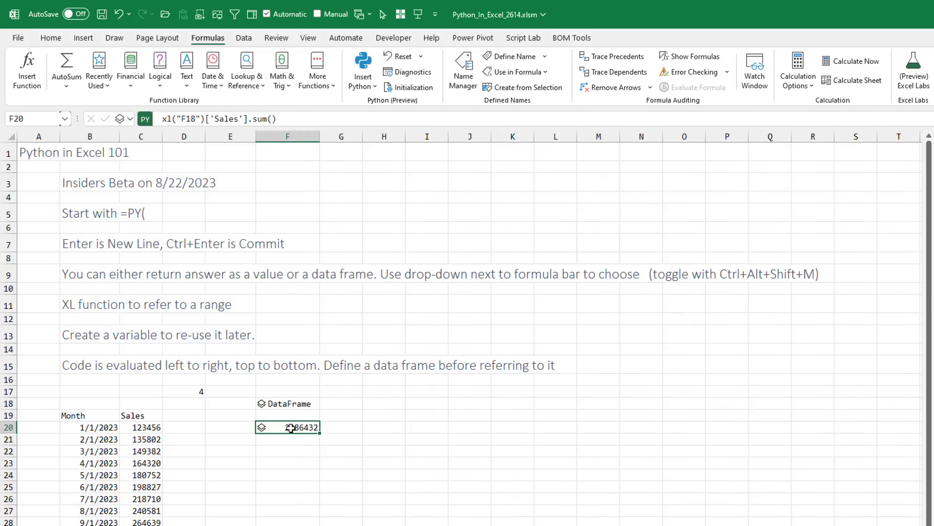
{"action": "left_click", "coordinate": [130, 121]}
{"action": "left_click", "coordinate": [143, 171]}
Step: Check the total of the Sales values in C20:C31 against F20, and review the formulas in F18 and F20
{"action": "left_click_drag", "start_coordinate": [141, 426], "coordinate": [143, 525]}
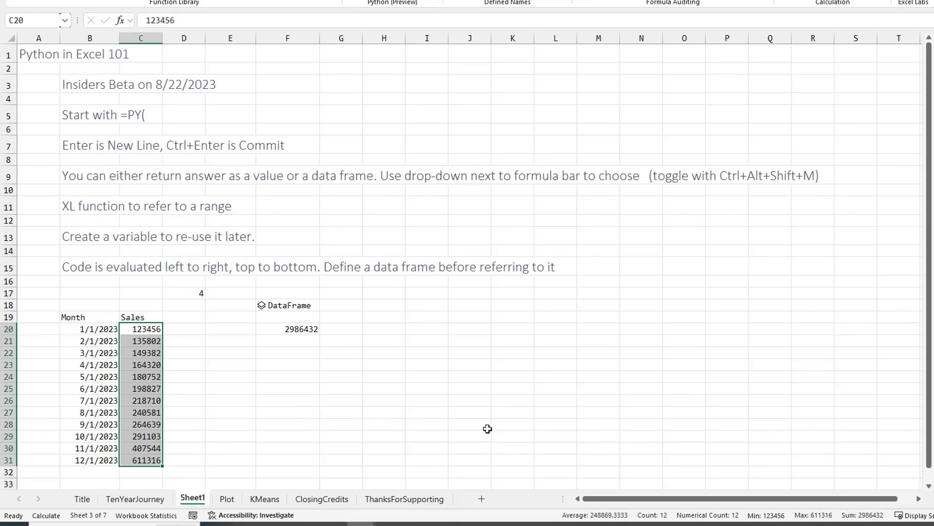
{"action": "left_click", "coordinate": [291, 305]}
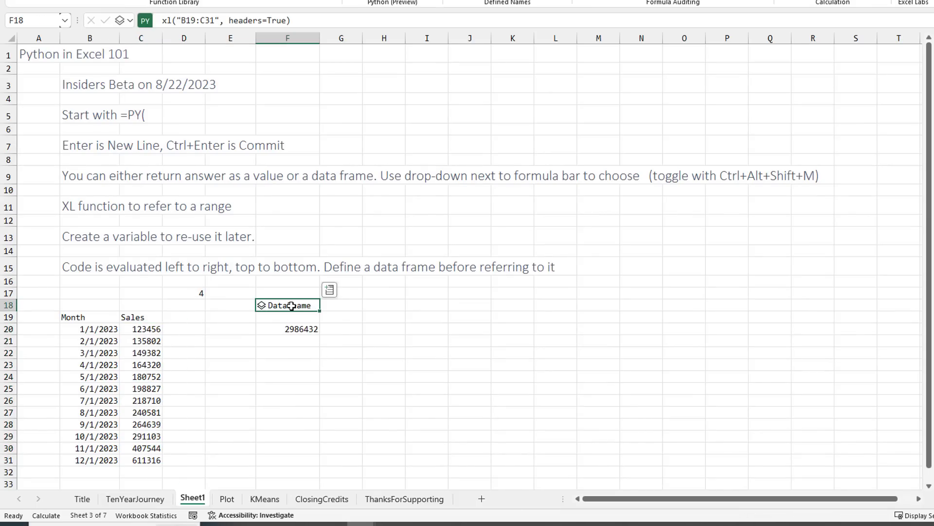
{"action": "left_click", "coordinate": [301, 329]}
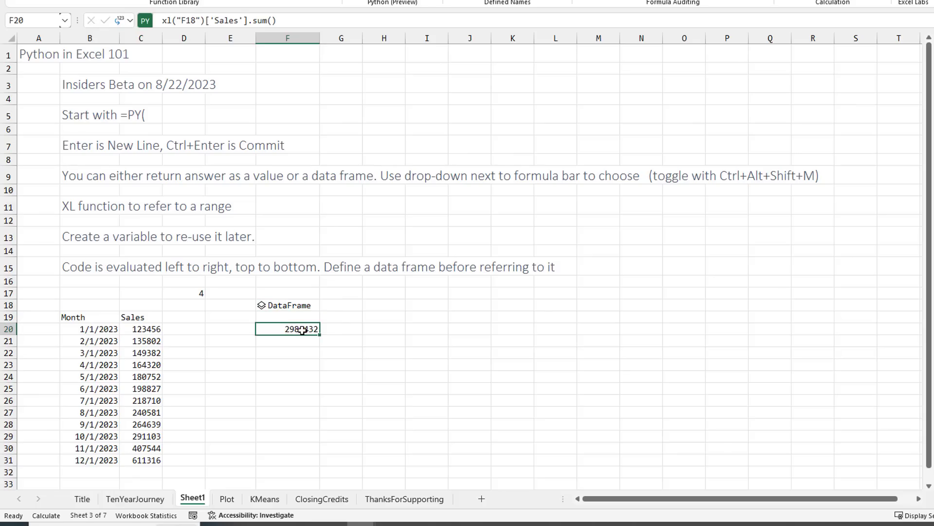
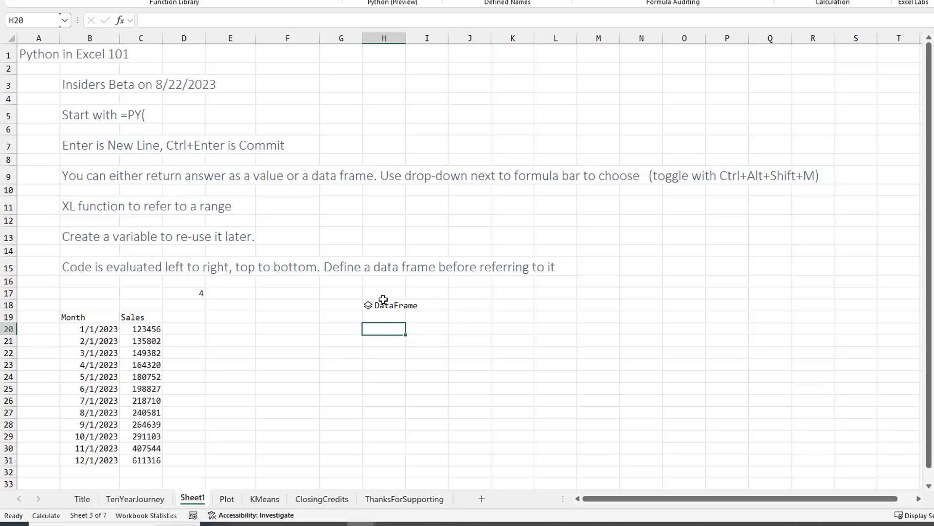
Step: Enter the Python formula df['Sales'].sum() in H19 below the data frame, with the Python output set to Excel Value
{"action": "left_click", "coordinate": [385, 281]}
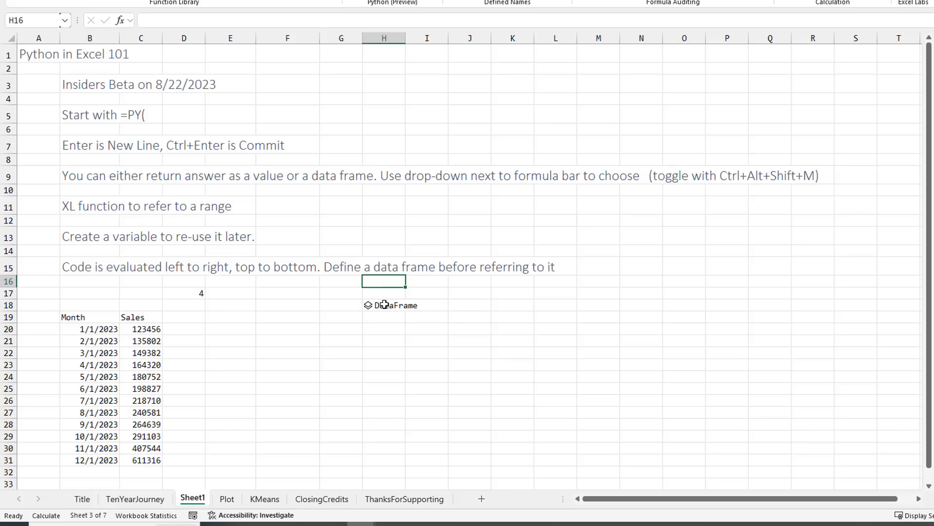
{"action": "left_click", "coordinate": [386, 304]}
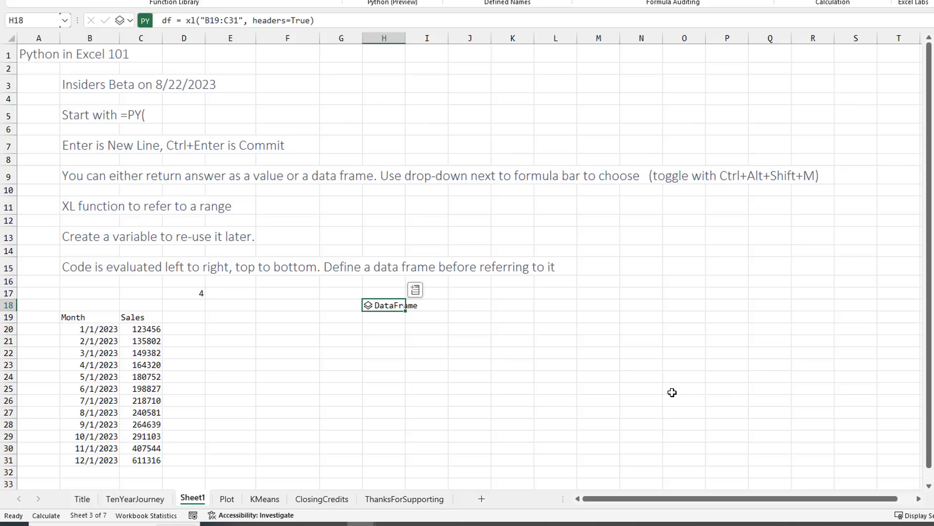
{"action": "key", "text": "Down"}
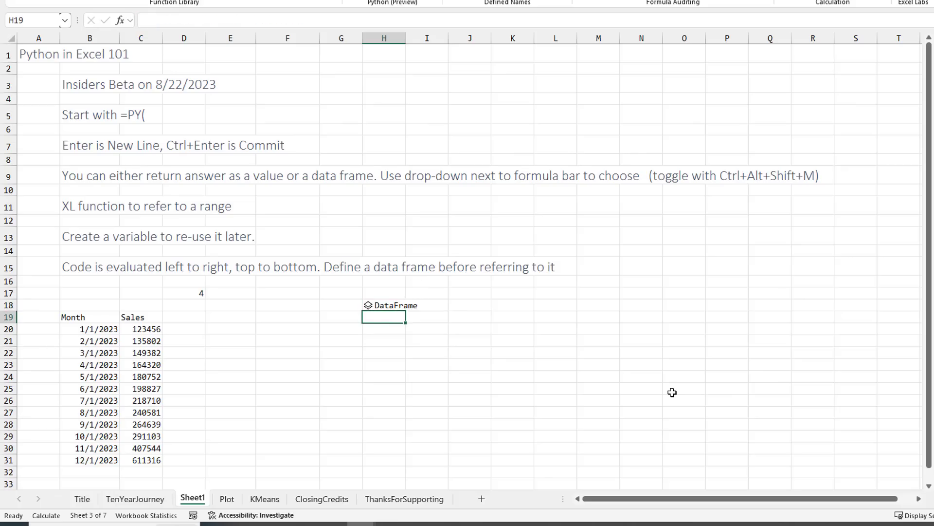
{"action": "type", "text": "=PY("}
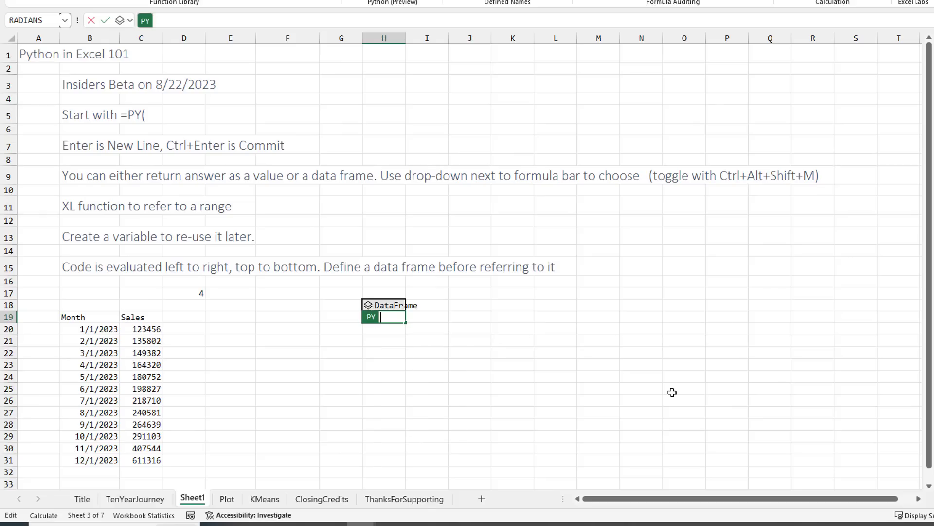
{"action": "type", "text": "df['Sales'].sum("}
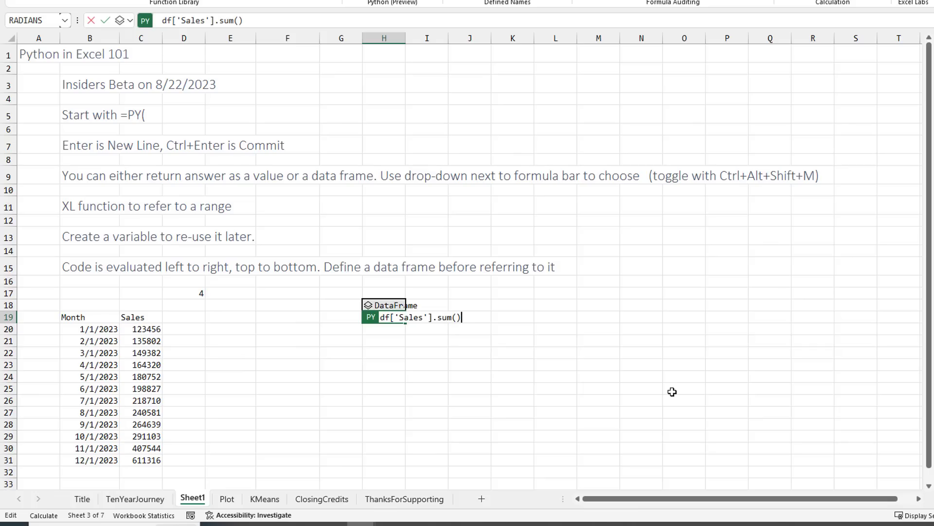
{"action": "left_click", "coordinate": [131, 25]}
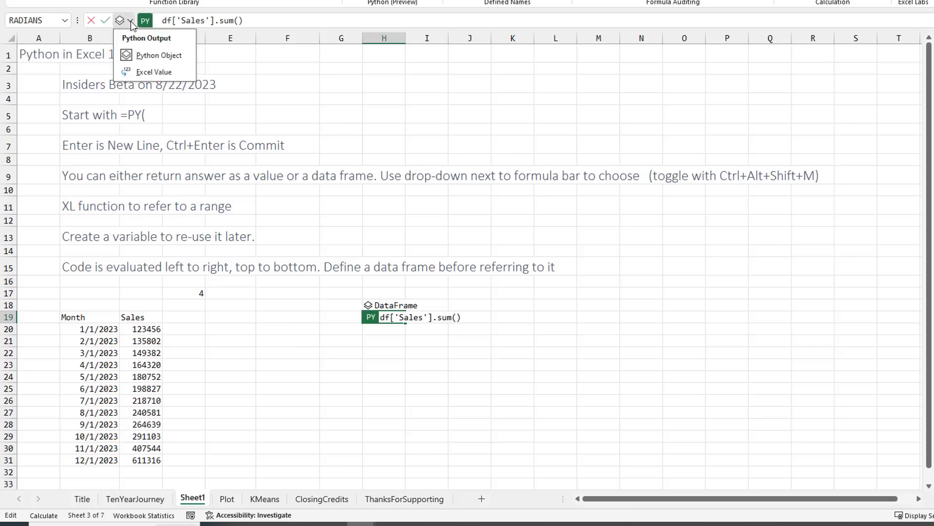
{"action": "left_click", "coordinate": [141, 70]}
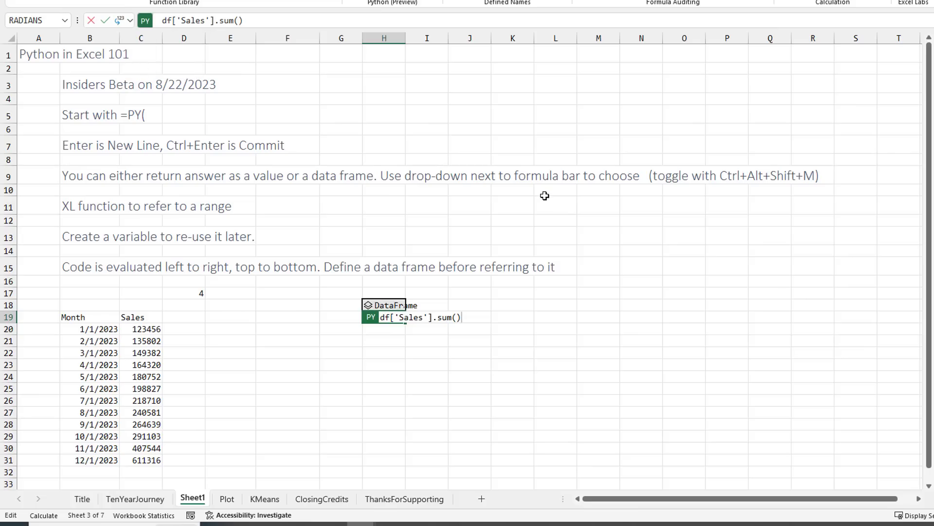
{"action": "key", "text": "ctrl+Return"}
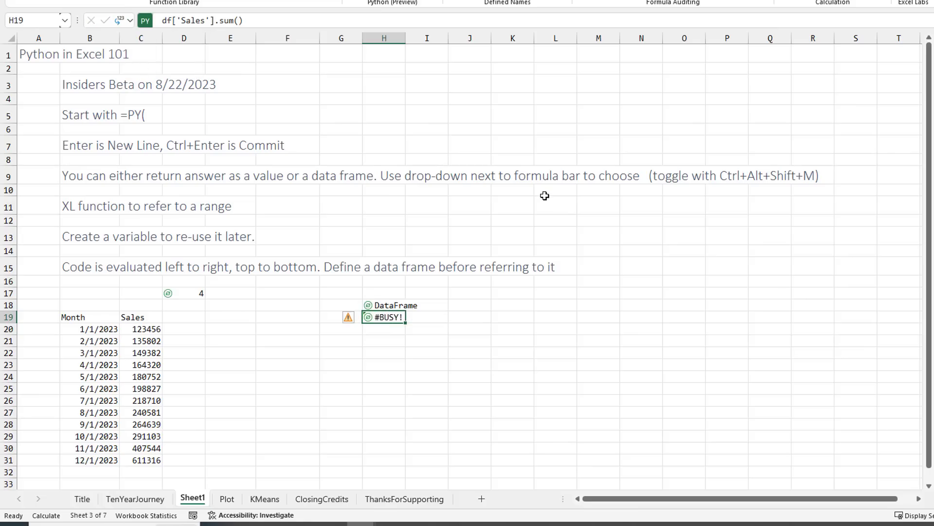
Step: Review the Python formulas in D17, H18 and H19 in their evaluation order
{"action": "key", "text": "Up"}
{"action": "key", "text": "Up"}
{"action": "key", "text": "Left"}
{"action": "key", "text": "Left"}
{"action": "key", "text": "Left"}
{"action": "key", "text": "Left"}
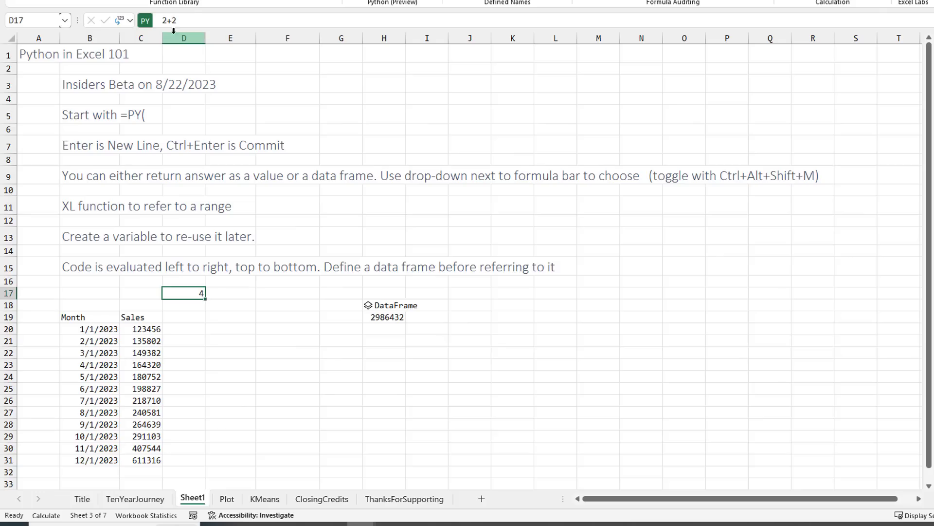
{"action": "left_click", "coordinate": [368, 305]}
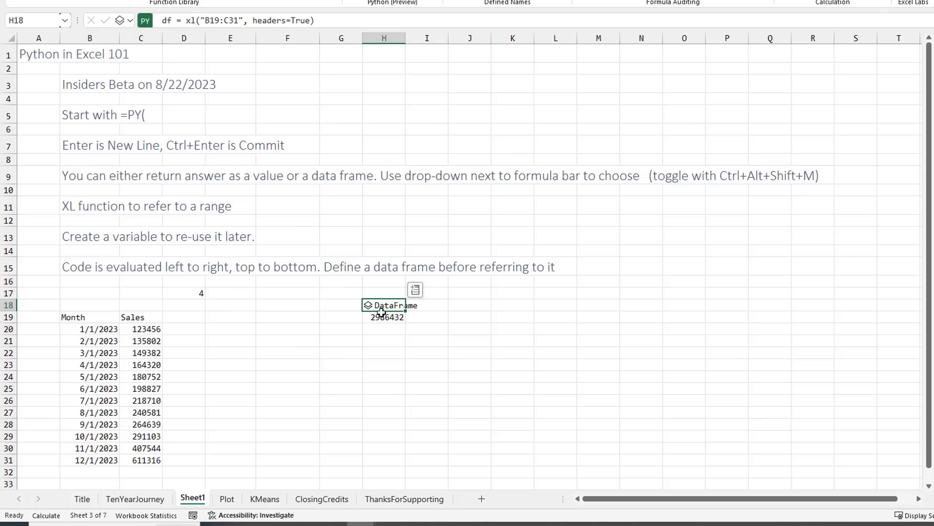
{"action": "key", "text": "Down"}
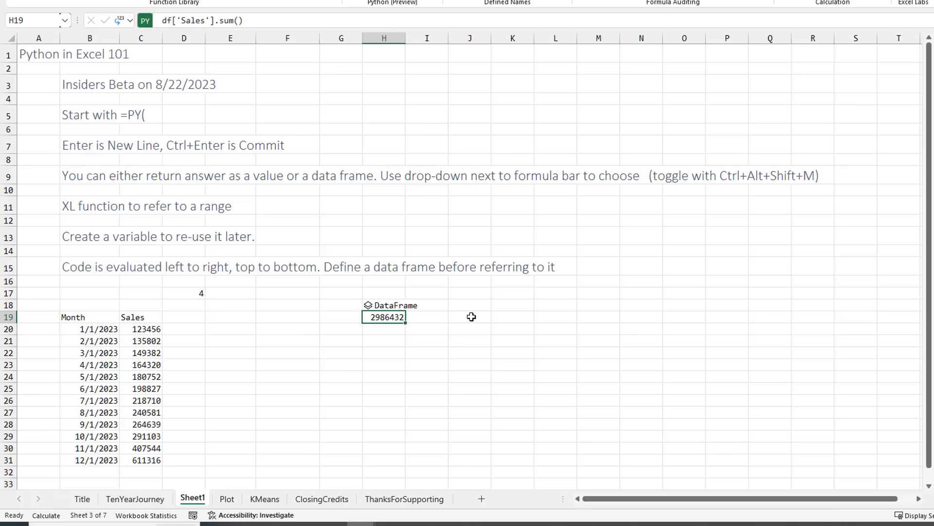
Step: Examine the full Python code of the scatter plot in D2 on the Plot sheet, and open the Python initialization code
{"action": "left_click", "coordinate": [230, 500]}
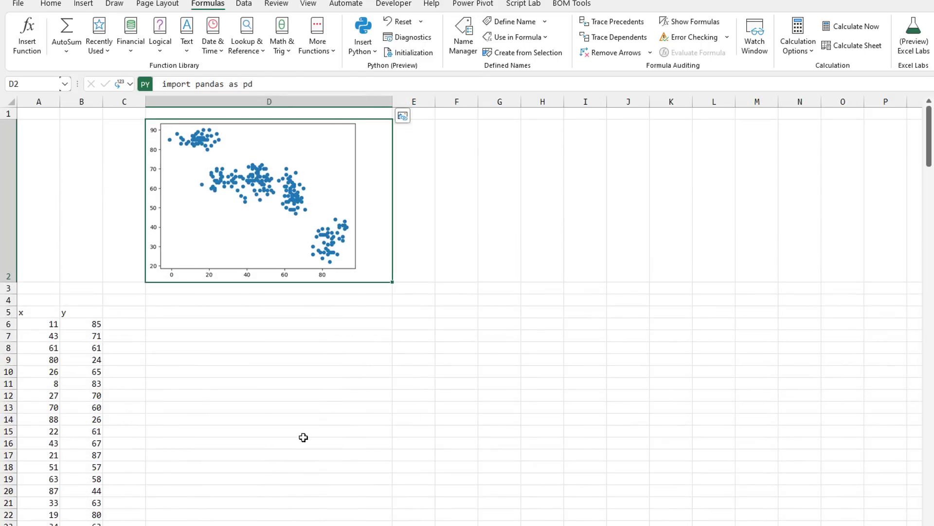
{"action": "key", "text": "ctrl+shift+u"}
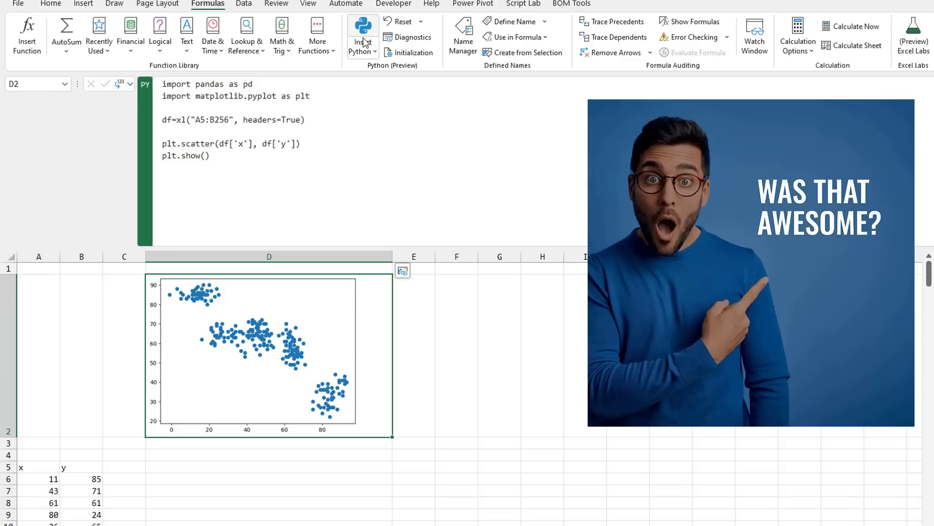
{"action": "left_click", "coordinate": [411, 54]}
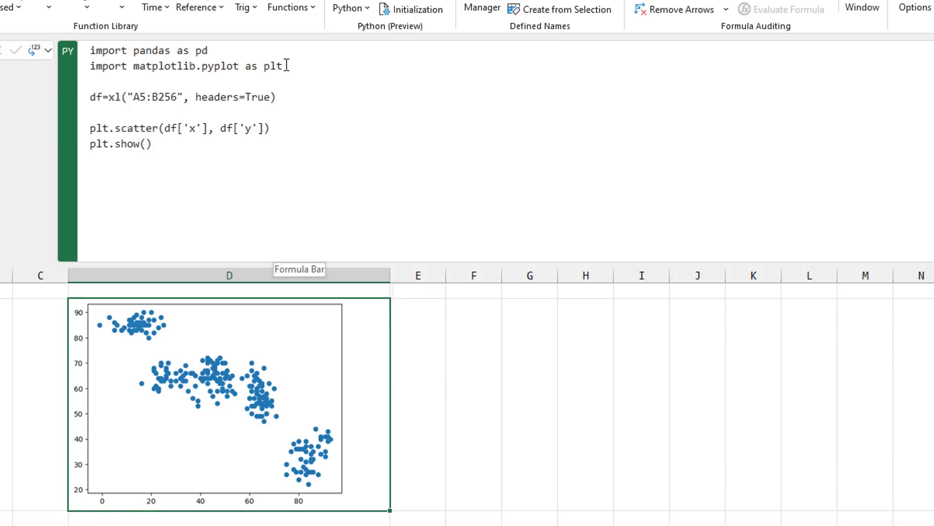
Step: Remove the pandas and matplotlib import lines from the scatter plot code in D2 and commit it
{"action": "left_click", "coordinate": [304, 68]}
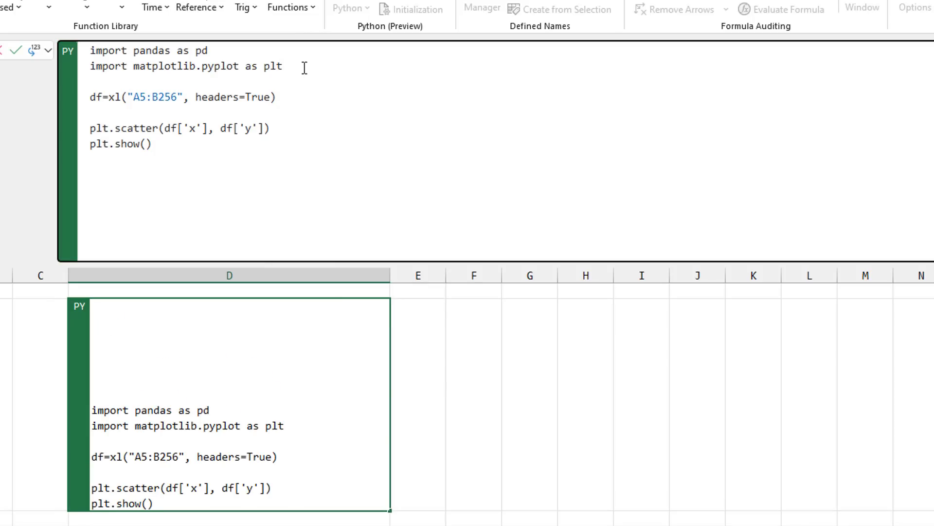
{"action": "key", "text": "ctrl+shift+Home"}
{"action": "key", "text": "Delete"}
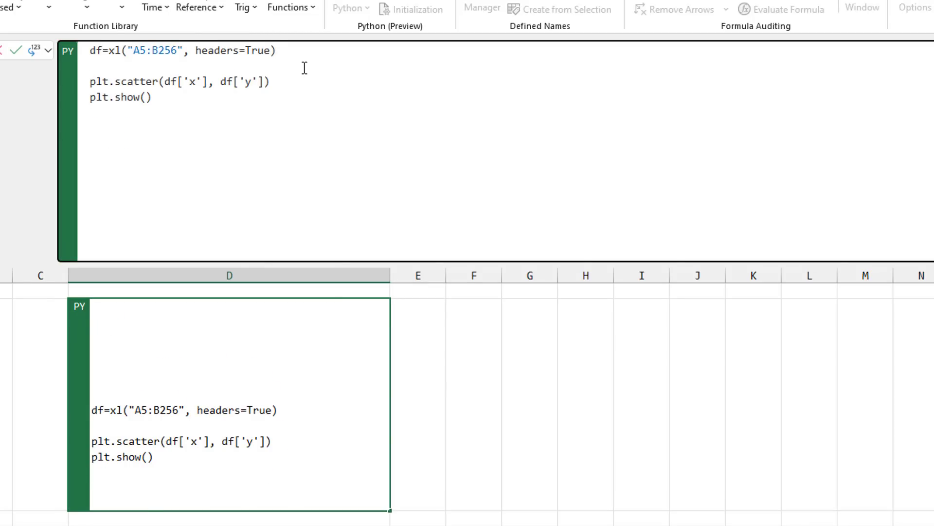
{"action": "key", "text": "ctrl+Return"}
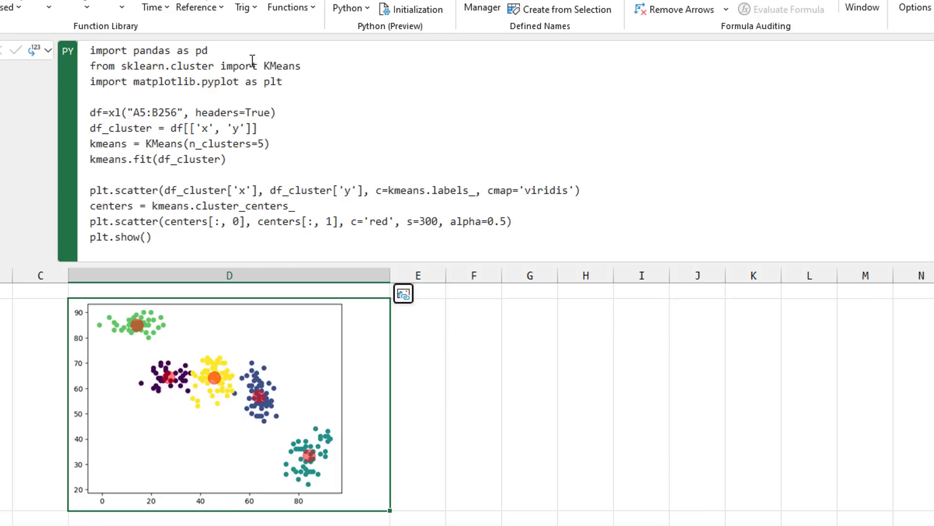
Step: Remove the pandas and matplotlib import lines from the KMeans code in D2, keeping the sklearn import, and commit it
{"action": "left_click", "coordinate": [240, 48]}
{"action": "key", "text": "shift+Home"}
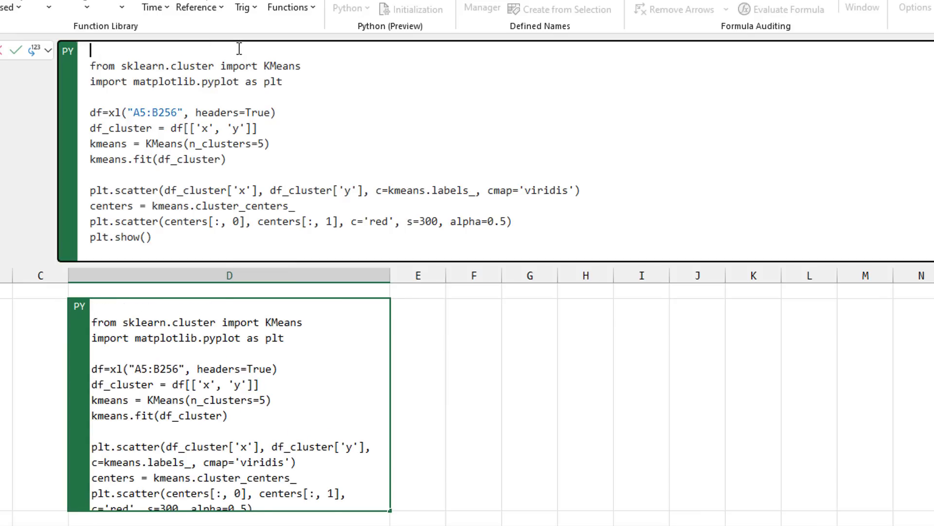
{"action": "key", "text": "Delete"}
{"action": "key", "text": "Delete"}
{"action": "key", "text": "Down"}
{"action": "key", "text": "shift+End"}
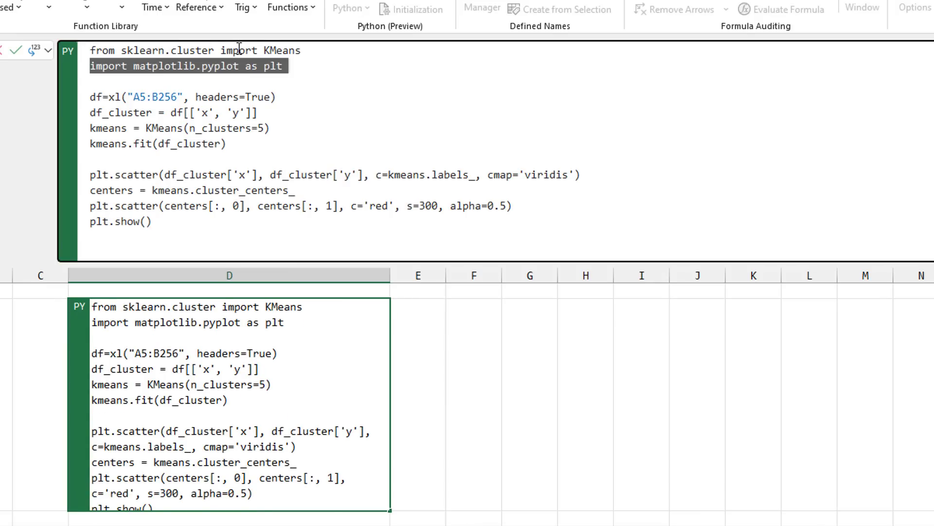
{"action": "key", "text": "Delete"}
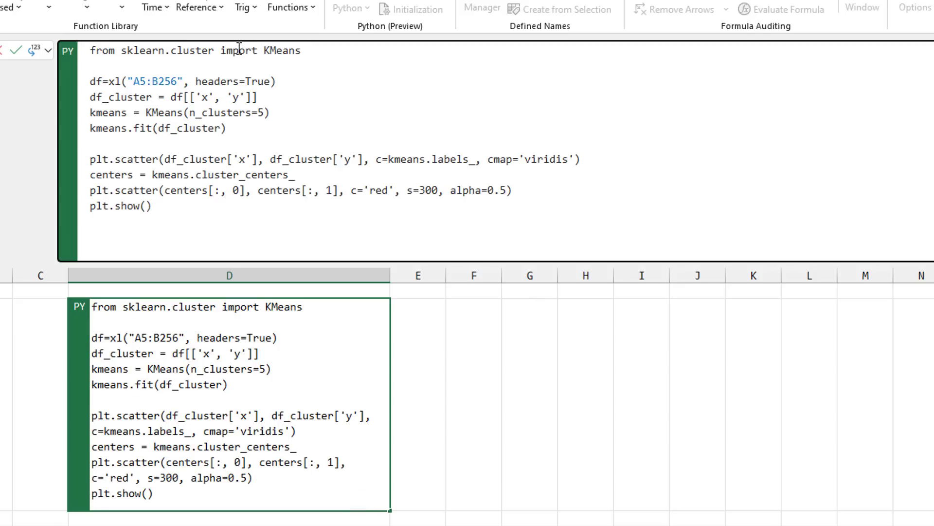
{"action": "key", "text": "Up"}
{"action": "key", "text": "ctrl+Return"}
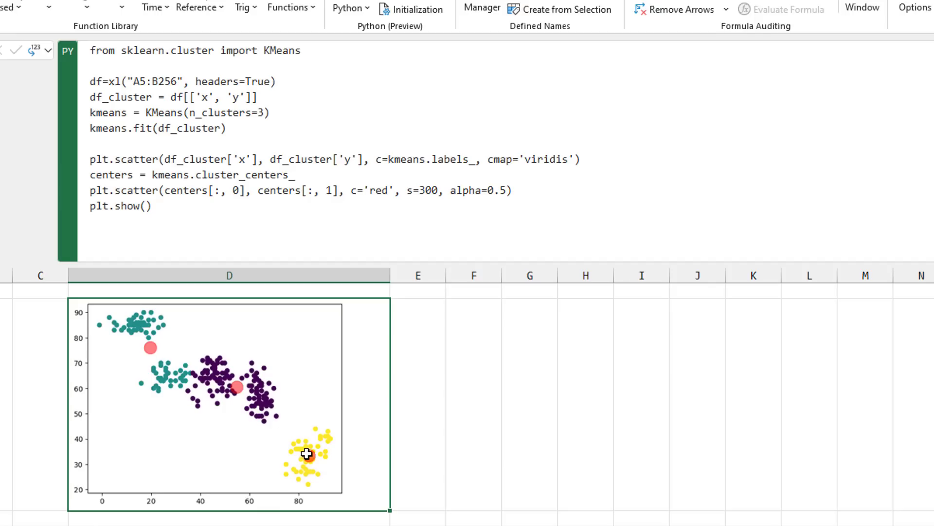
Step: Set n_clusters to 8 in the KMeans code in D2 and recalculate the cluster plot
{"action": "left_click", "coordinate": [260, 112]}
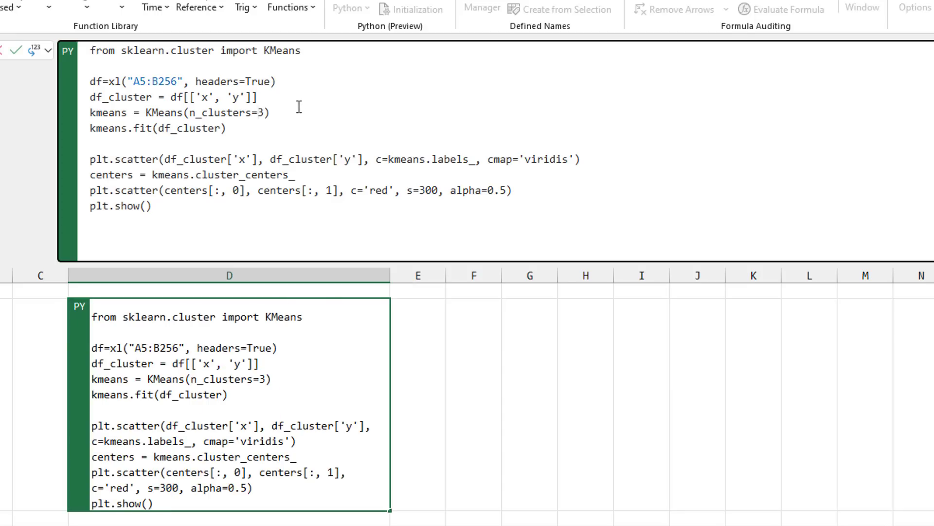
{"action": "type", "text": "8"}
{"action": "key", "text": "Delete"}
{"action": "key", "text": "ctrl+Return"}
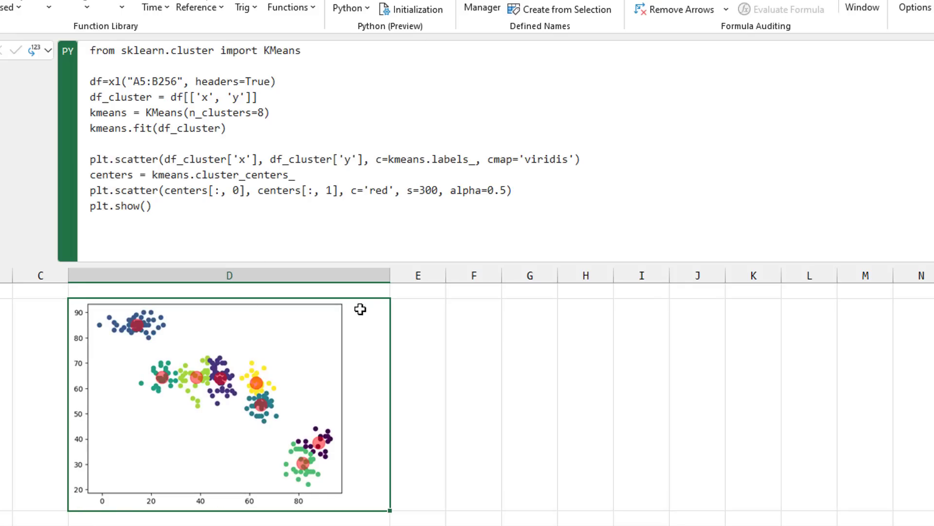
Step: Set n_clusters to 5 in the KMeans code in D2 and recalculate the cluster plot
{"action": "left_click", "coordinate": [258, 112]}
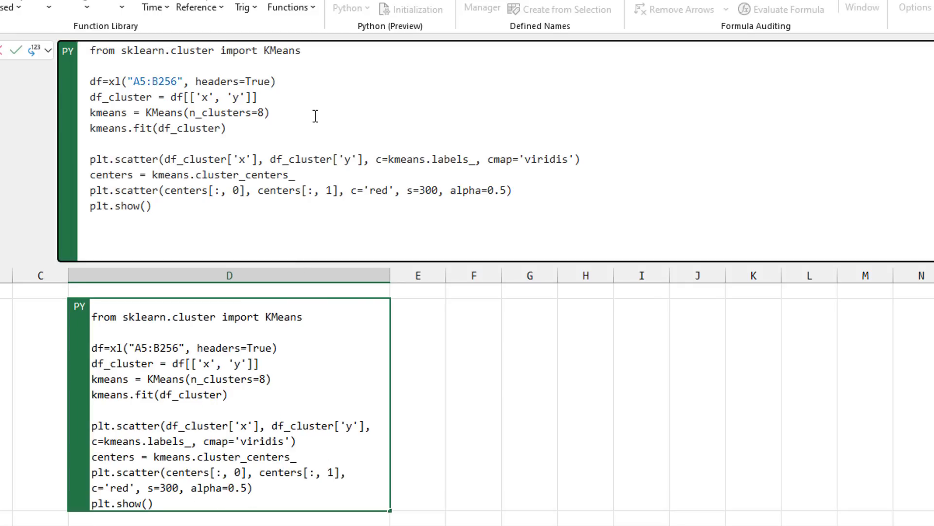
{"action": "key", "text": "Delete"}
{"action": "type", "text": "5"}
{"action": "key", "text": "ctrl+Return"}
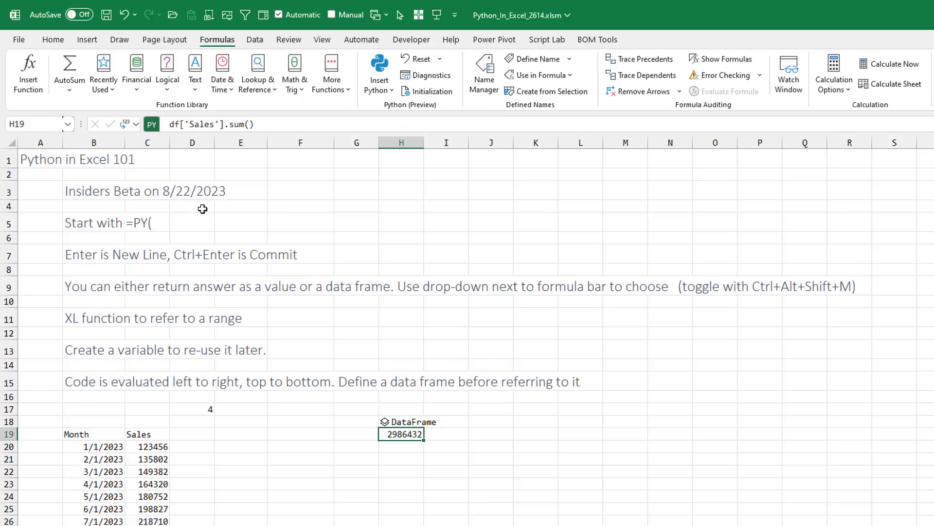
Step: Check the account page for the Microsoft 365 Insider channel and Excel version, and return to the worksheet
{"action": "left_click", "coordinate": [18, 39]}
{"action": "left_click", "coordinate": [53, 387]}
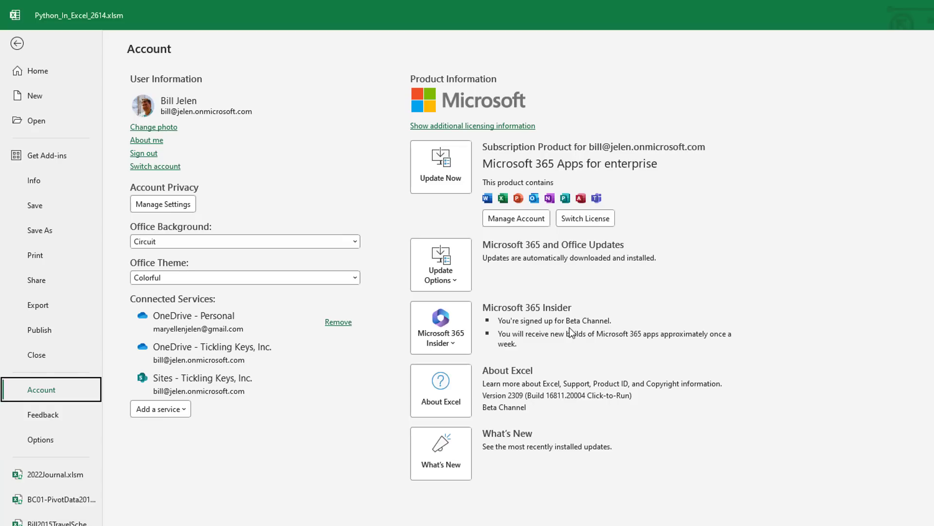
{"action": "left_click", "coordinate": [18, 44]}
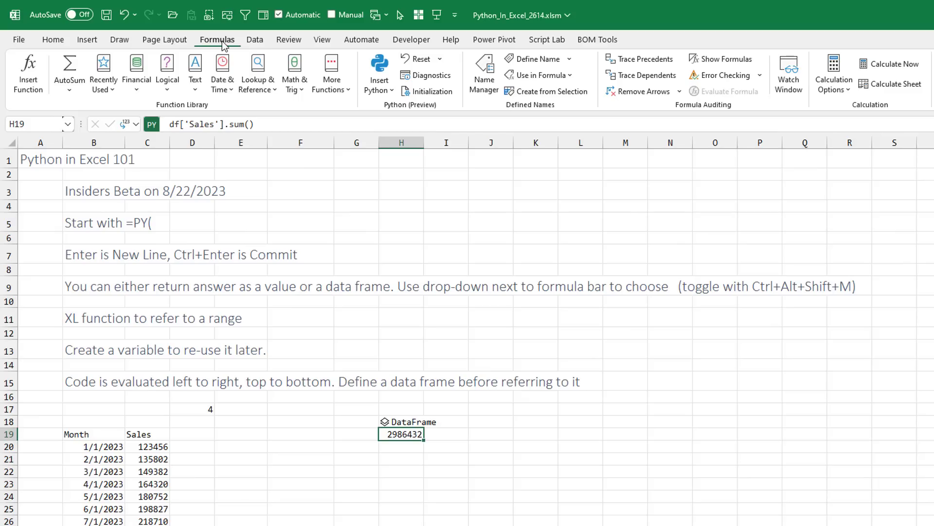
{"action": "left_click", "coordinate": [403, 207]}
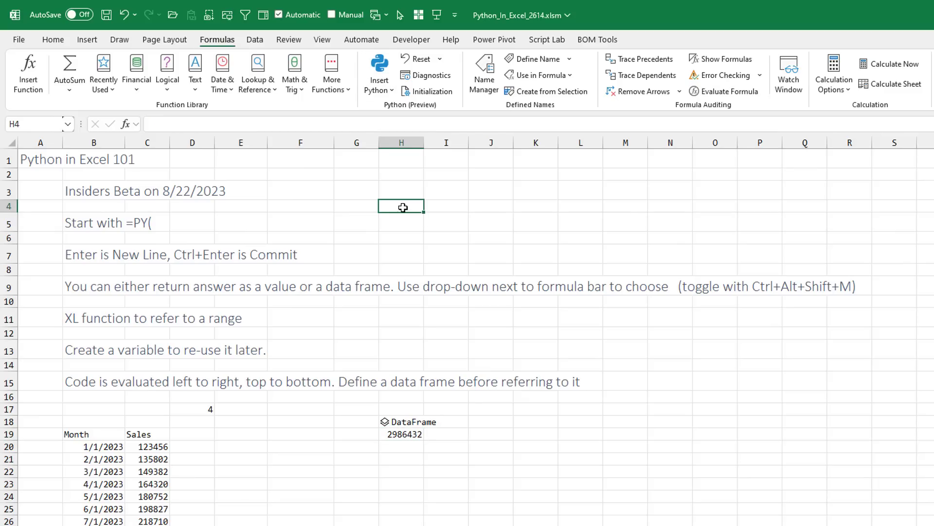
{"action": "type", "text": "=PY("}
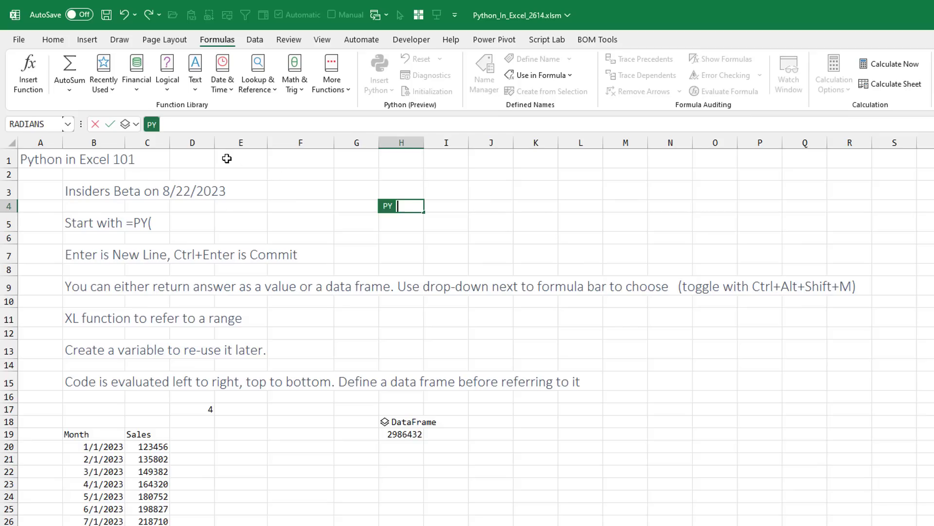
{"action": "key", "text": "Escape"}
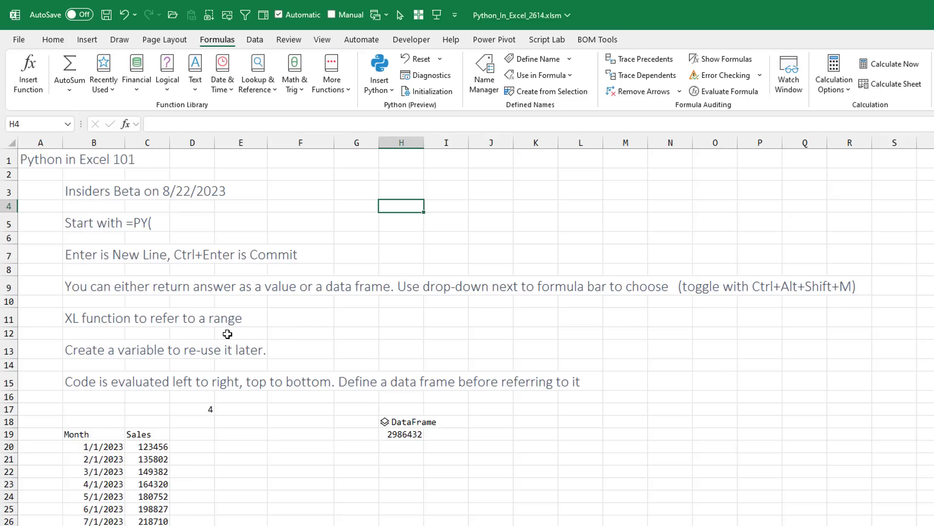
Step: Review the Python code in H18, H19 and the plot cell D2 with an enlarged formula bar, and open the Python initialization code
{"action": "left_click", "coordinate": [398, 422]}
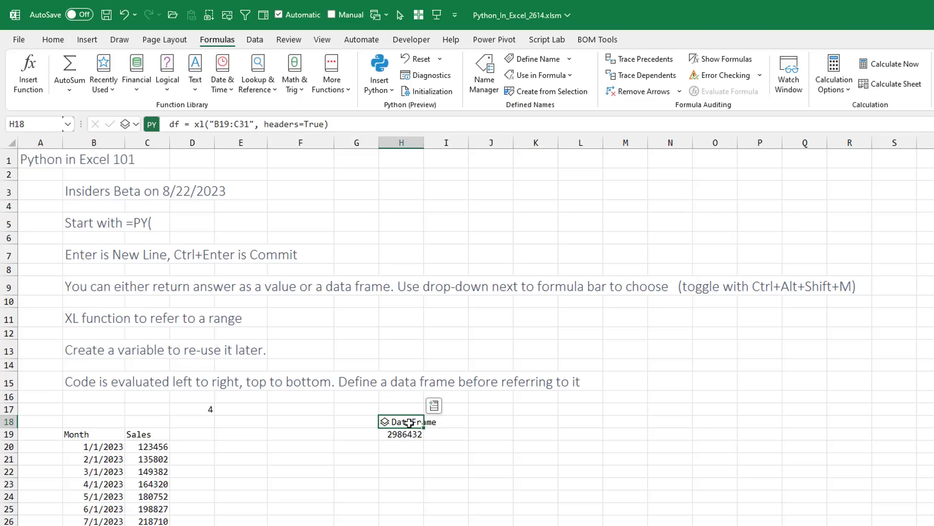
{"action": "left_click", "coordinate": [407, 434]}
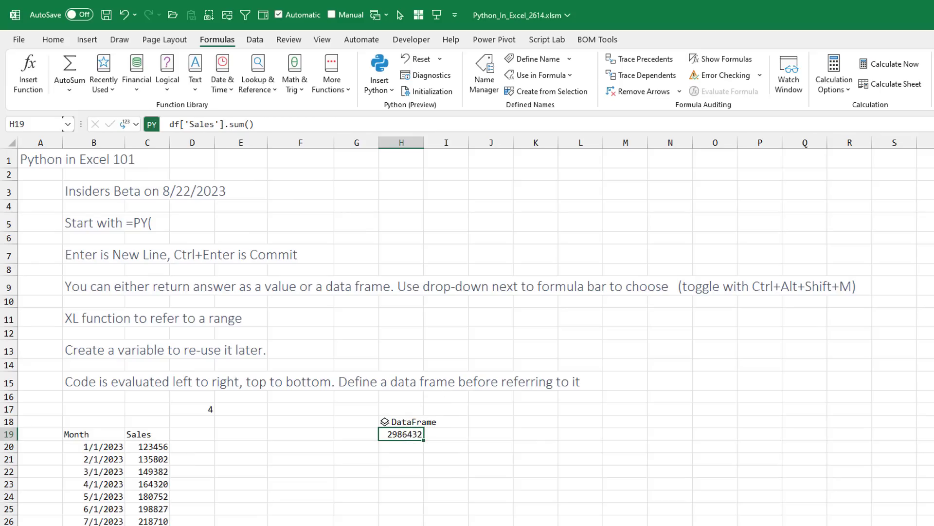
{"action": "key", "text": "ctrl+Page_Down"}
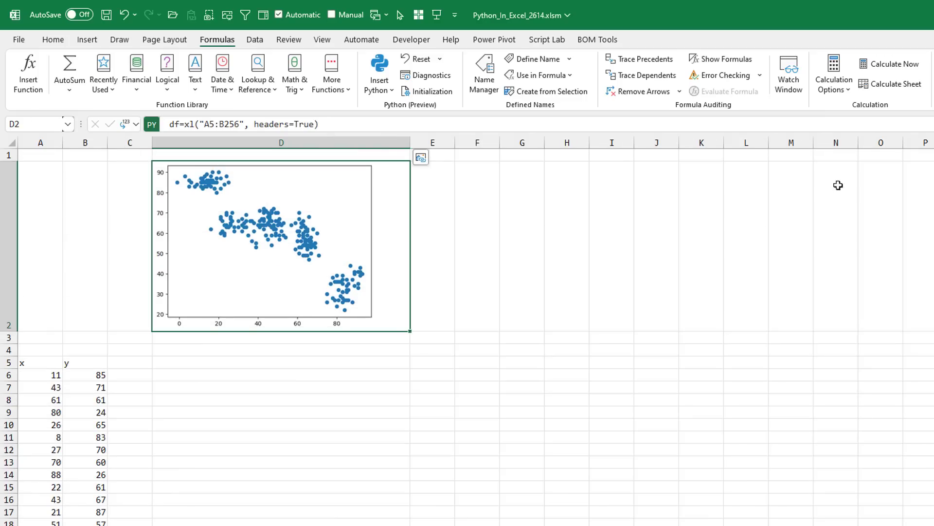
{"action": "left_click_drag", "start_coordinate": [423, 132], "coordinate": [423, 293]}
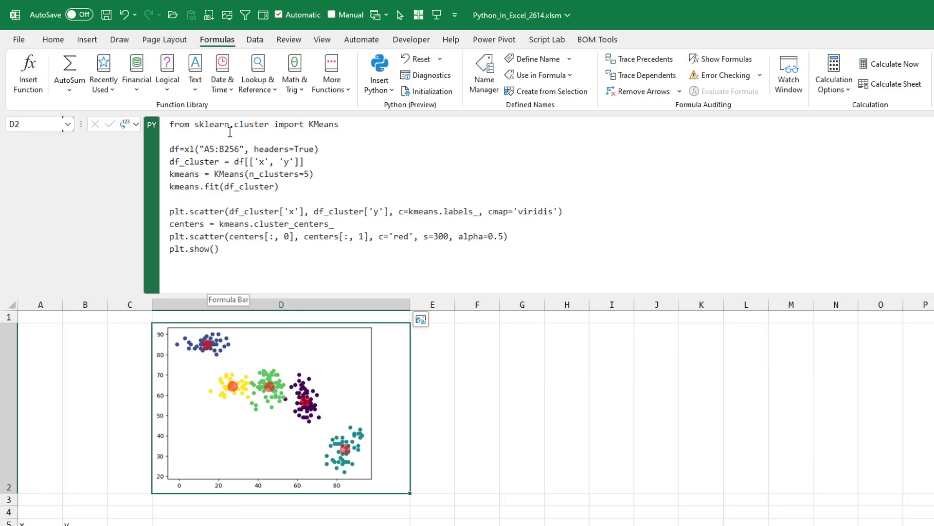
{"action": "left_click", "coordinate": [426, 91]}
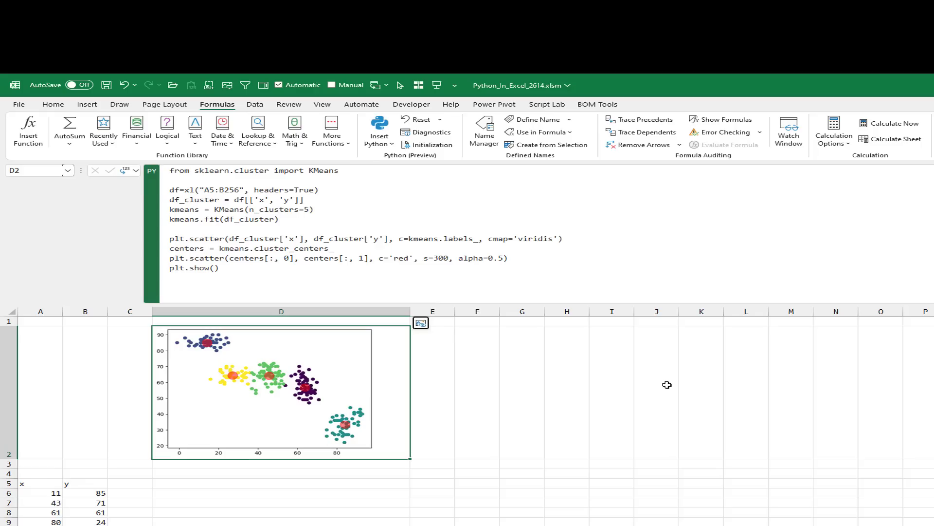
Step: Revisit the TenYearJourney sheet and Sheet1, and return to the cluster plot on the KMeans sheet
{"action": "key", "text": "ctrl+Page_Up"}
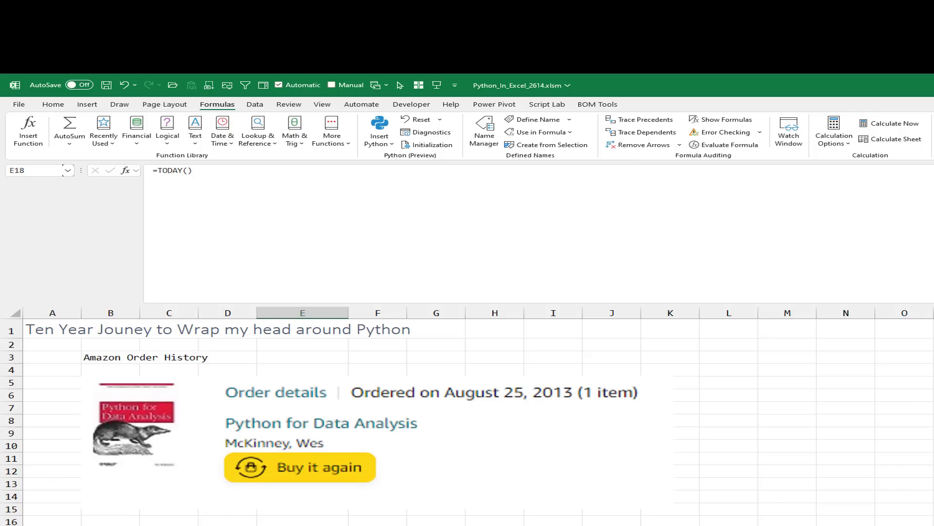
{"action": "key", "text": "ctrl+Page_Up"}
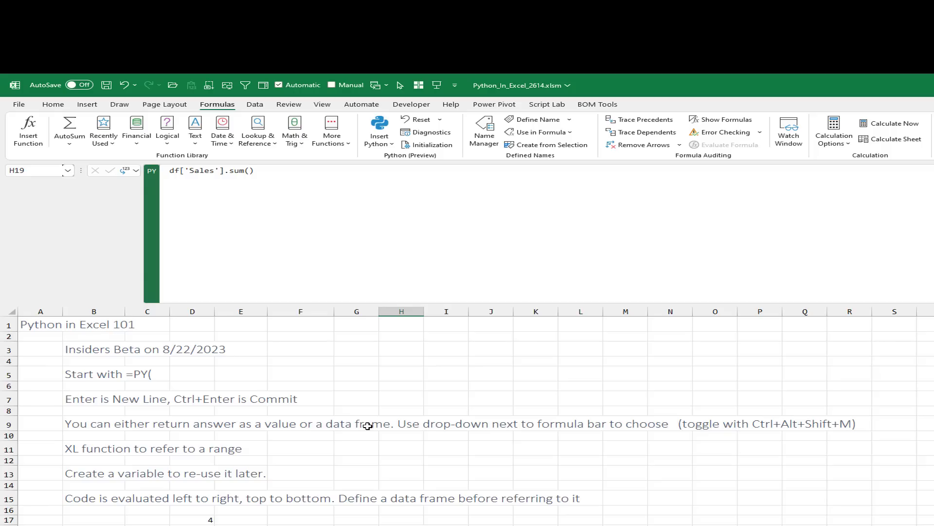
{"action": "key", "text": "ctrl+Page_Down"}
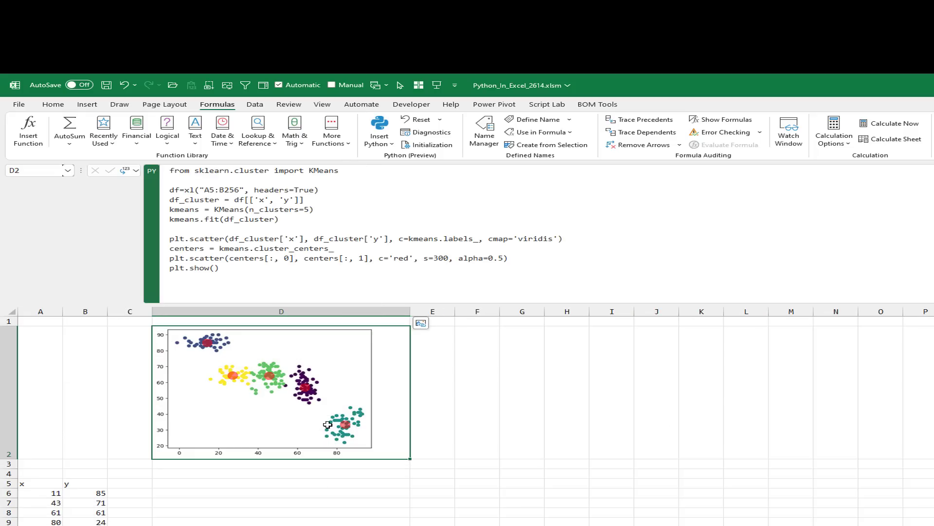